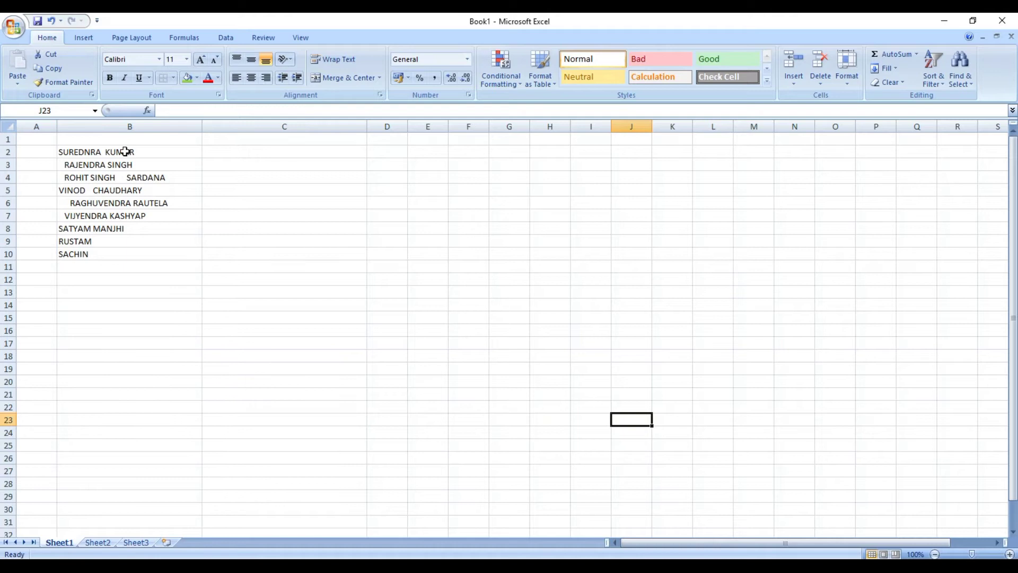
- Examine the names in B2:B10 for extra leading spaces and extra spaces between words
{"action": "left_click_drag", "start_coordinate": [125, 151], "coordinate": [114, 250]}
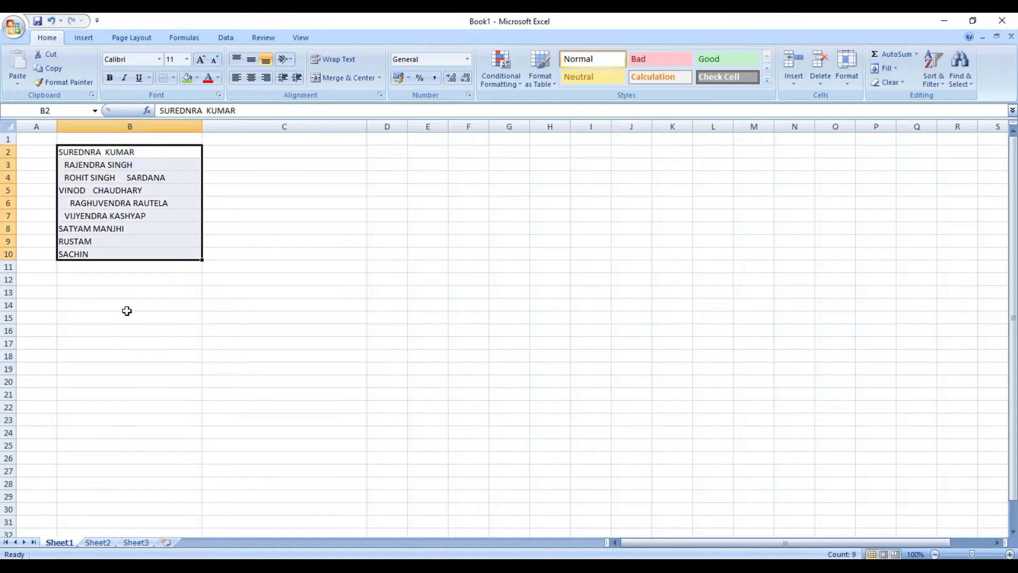
{"action": "left_click", "coordinate": [126, 307]}
{"action": "left_click_drag", "start_coordinate": [123, 151], "coordinate": [120, 250]}
{"action": "left_click", "coordinate": [121, 251]}
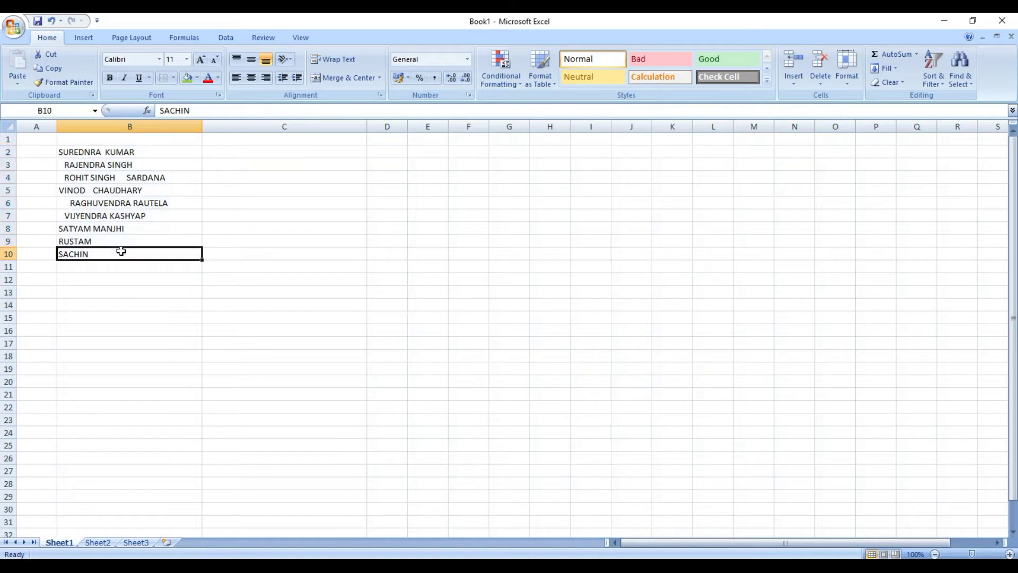
{"action": "double_click", "coordinate": [65, 167]}
{"action": "double_click", "coordinate": [124, 174]}
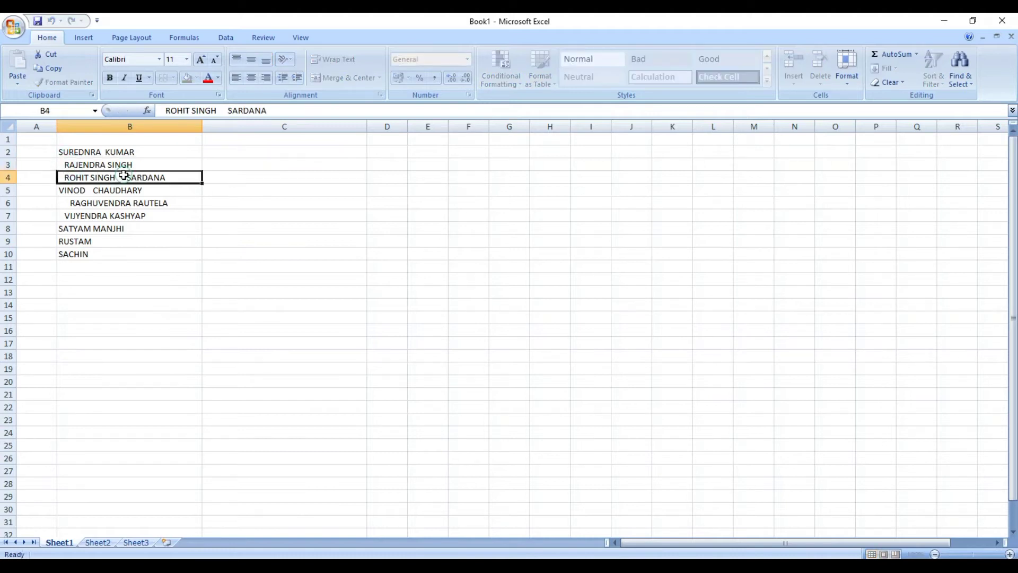
{"action": "double_click", "coordinate": [92, 191]}
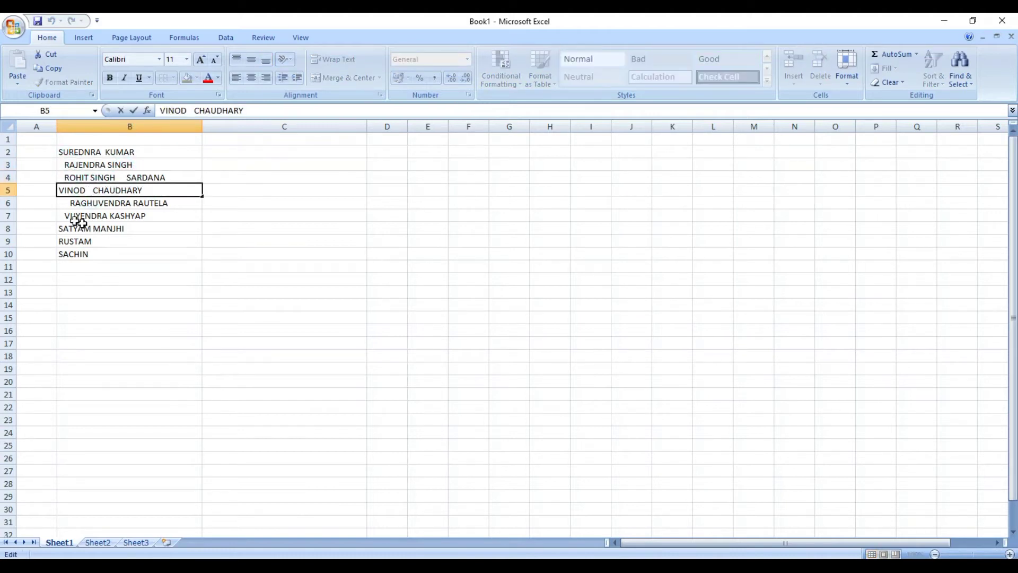
{"action": "left_click", "coordinate": [64, 202]}
{"action": "double_click", "coordinate": [64, 201]}
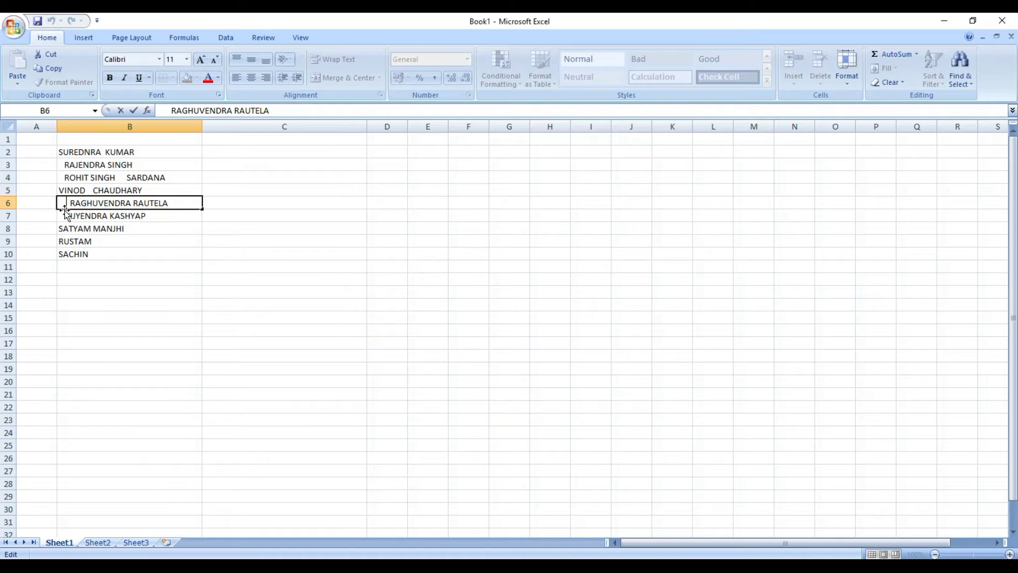
{"action": "left_click", "coordinate": [64, 217]}
{"action": "double_click", "coordinate": [64, 217]}
{"action": "left_click", "coordinate": [284, 263]}
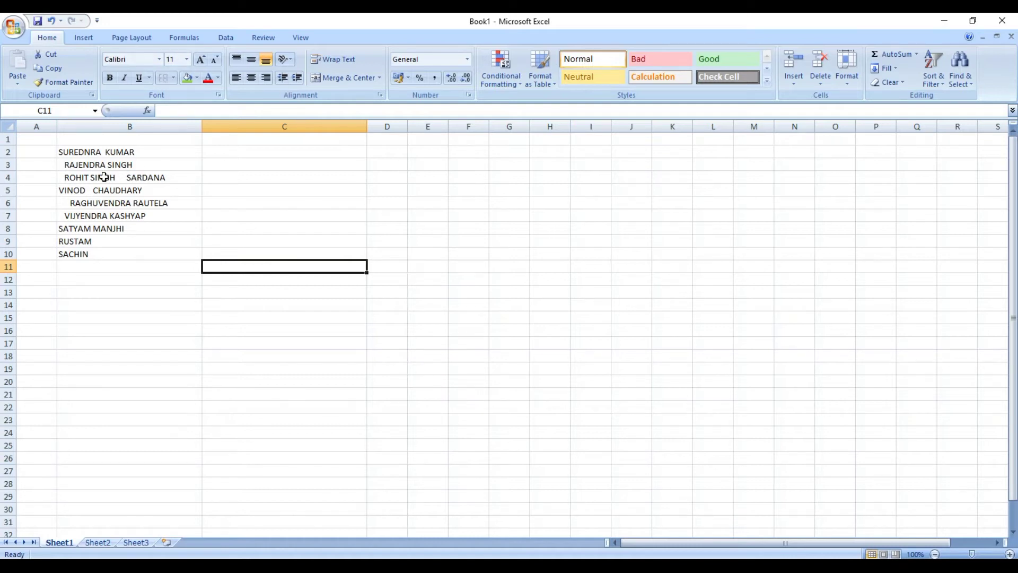
{"action": "double_click", "coordinate": [65, 164]}
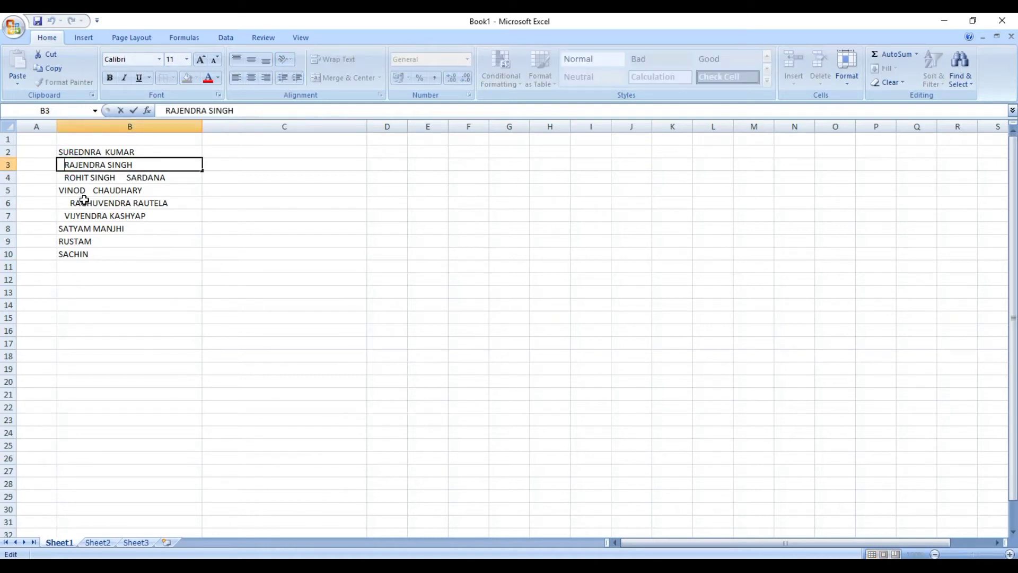
{"action": "key", "text": "BackSpace"}
{"action": "key", "text": "BackSpace"}
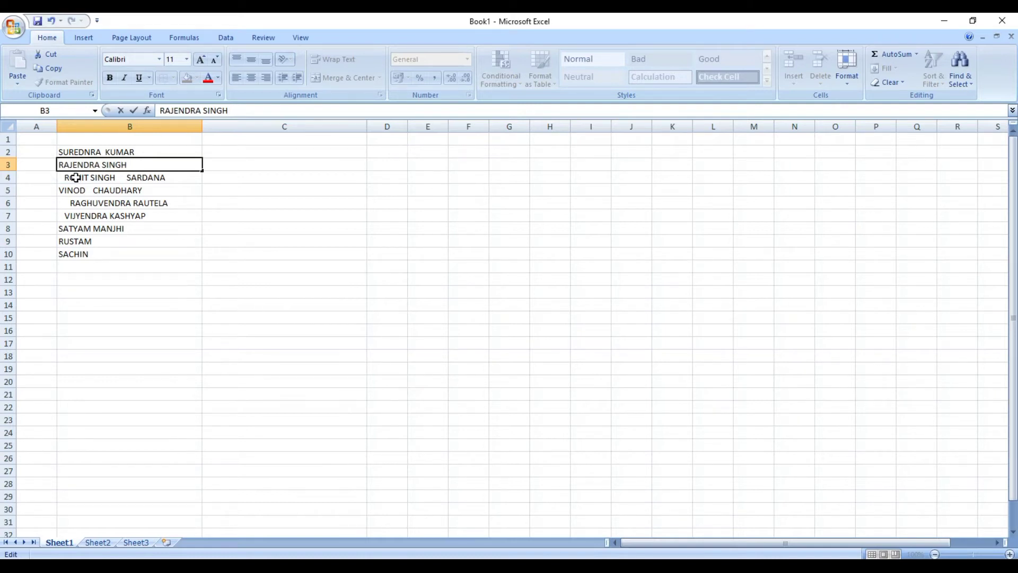
{"action": "key", "text": "Escape"}
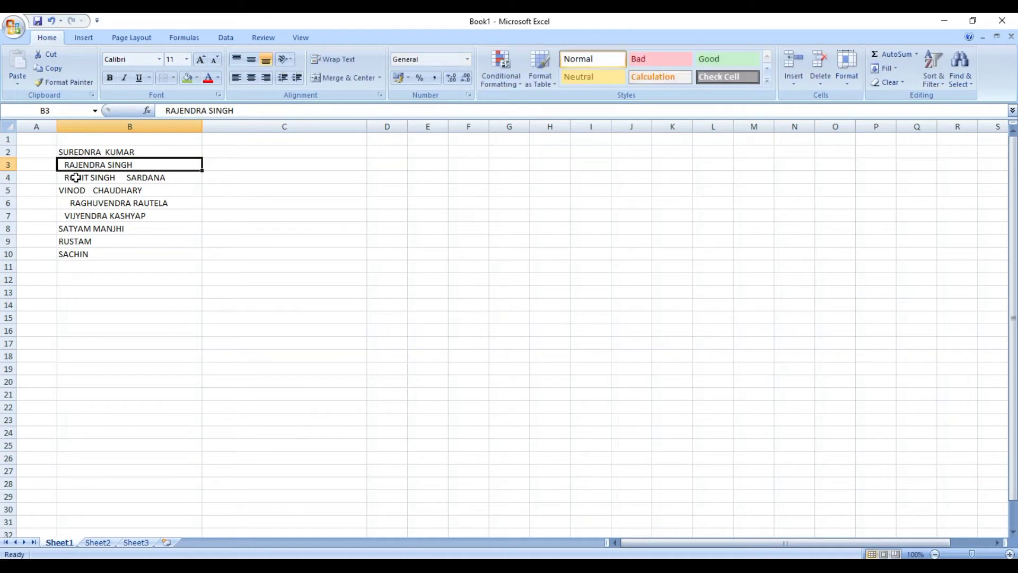
- Enter the formula =TRIM(B2) in cell C2 to remove the extra spaces from the first name
{"action": "left_click", "coordinate": [299, 193]}
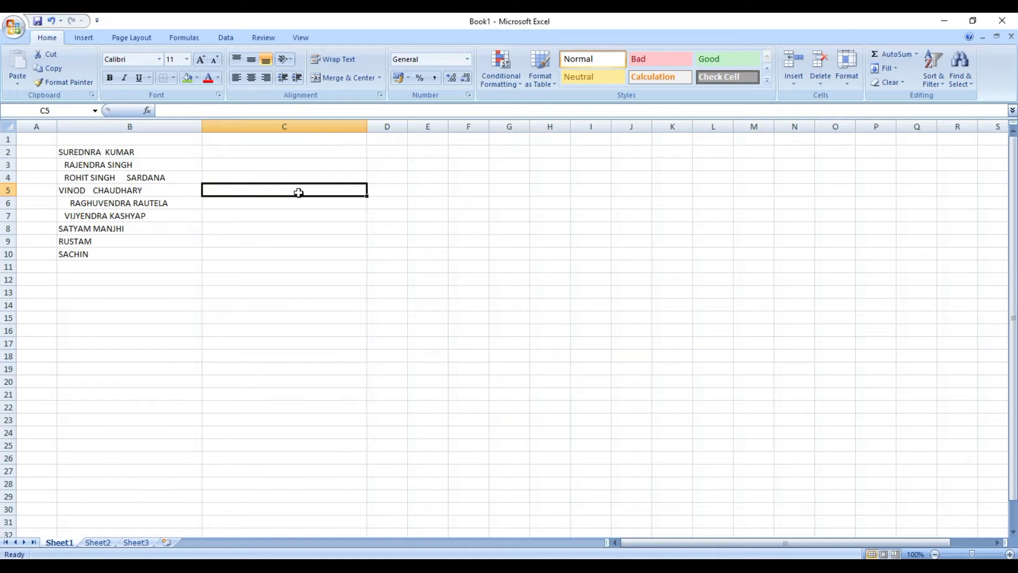
{"action": "key", "text": "Up"}
{"action": "key", "text": "Up"}
{"action": "key", "text": "Up"}
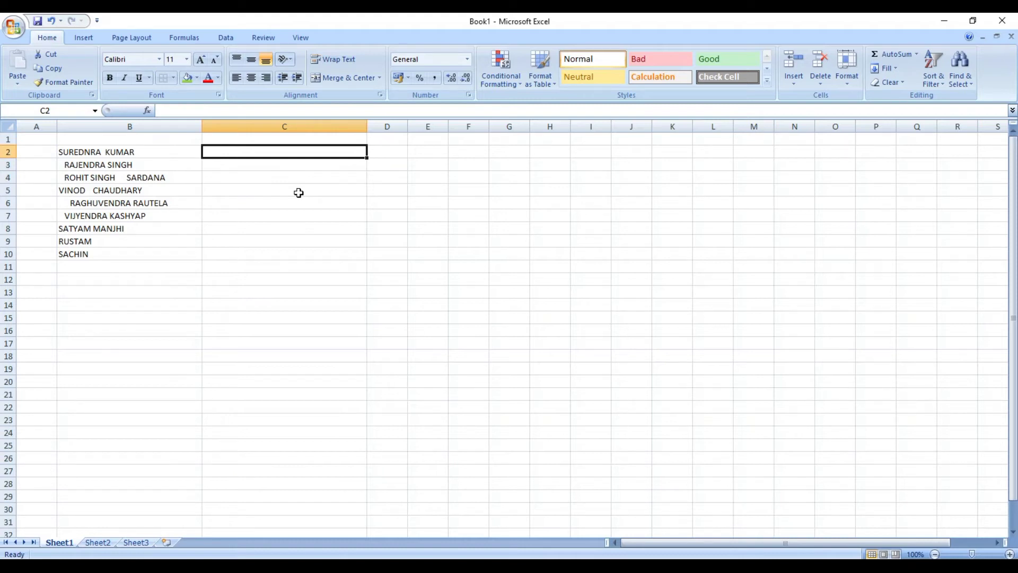
{"action": "type", "text": "="}
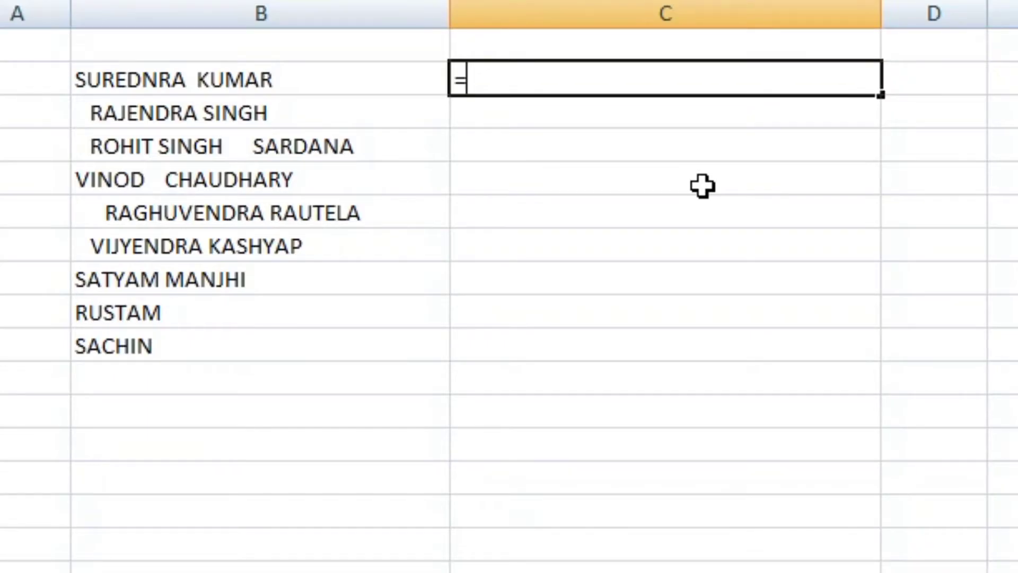
{"action": "type", "text": "TRIM"}
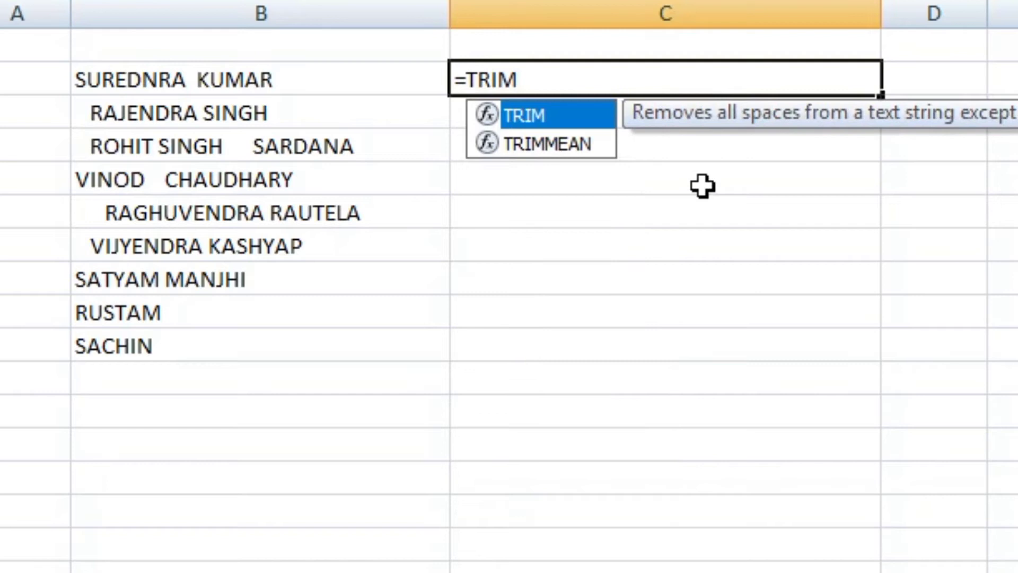
{"action": "type", "text": "("}
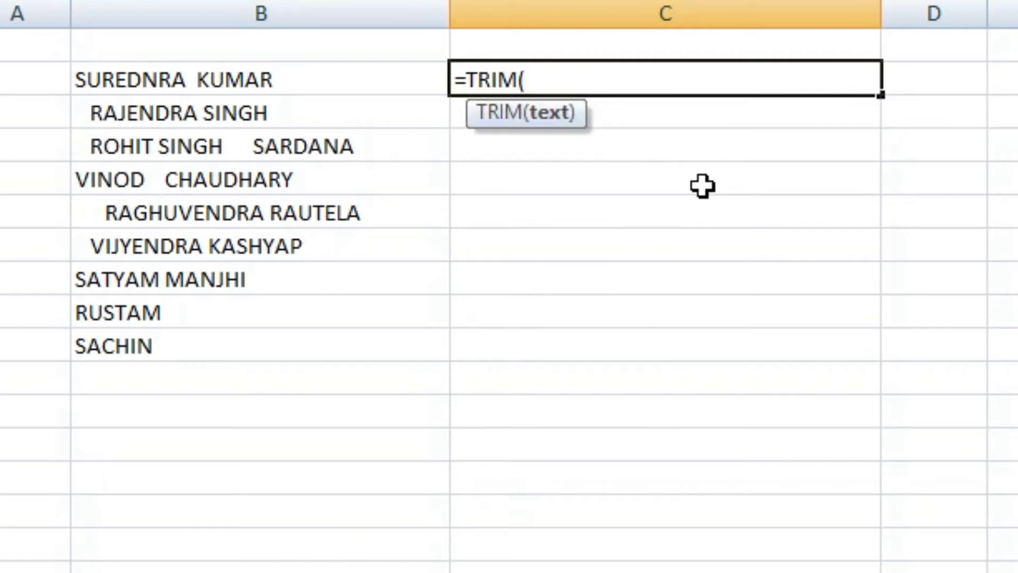
{"action": "key", "text": "Left"}
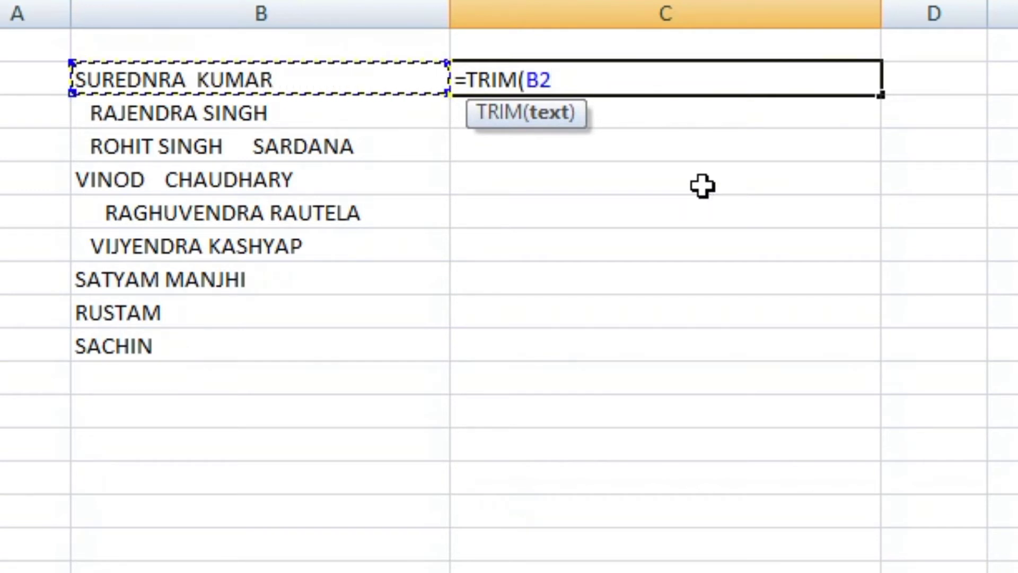
{"action": "type", "text": ")"}
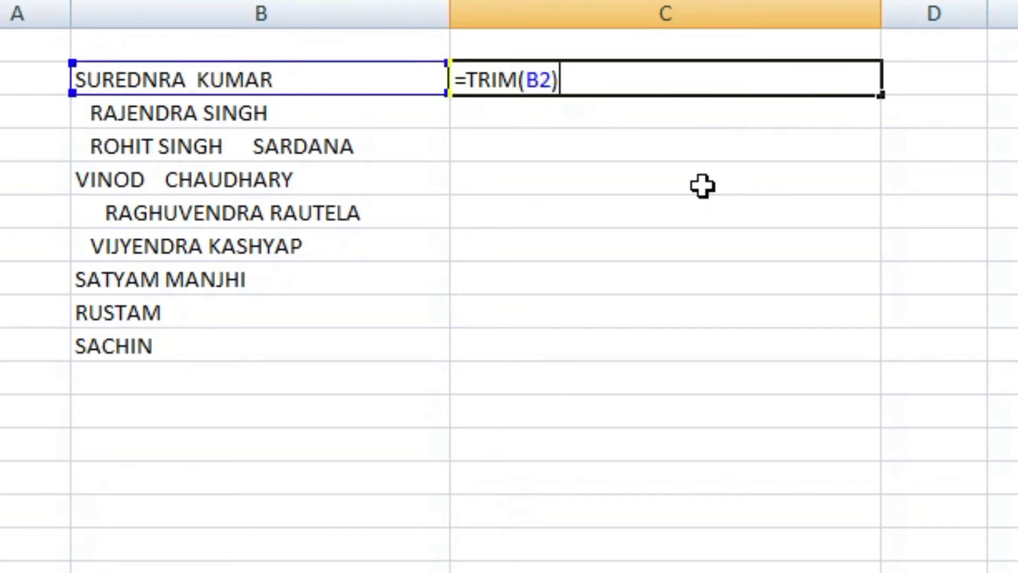
{"action": "key", "text": "Return"}
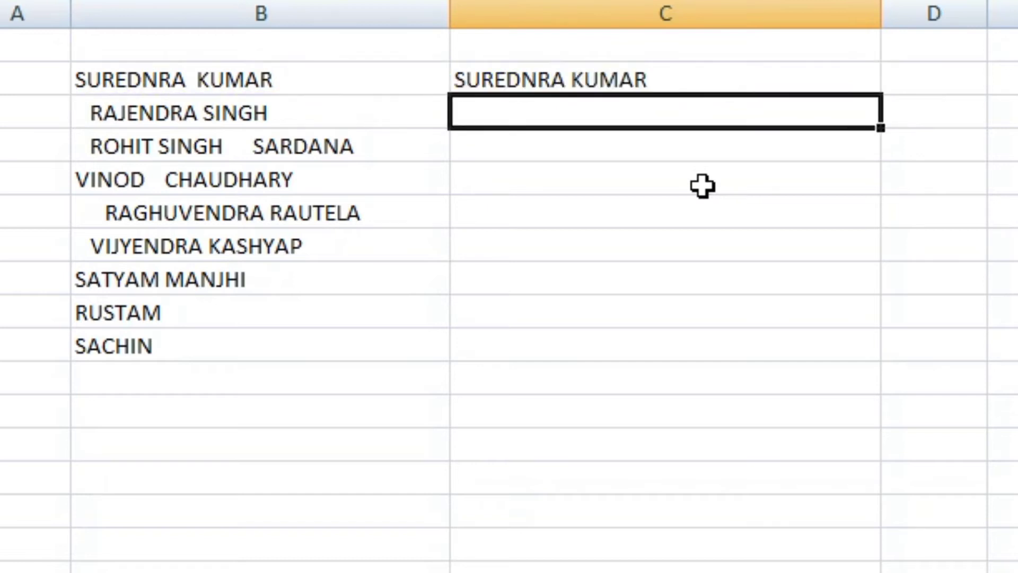
- Fill the TRIM formula from C2 down through C10
{"action": "key", "text": "Up"}
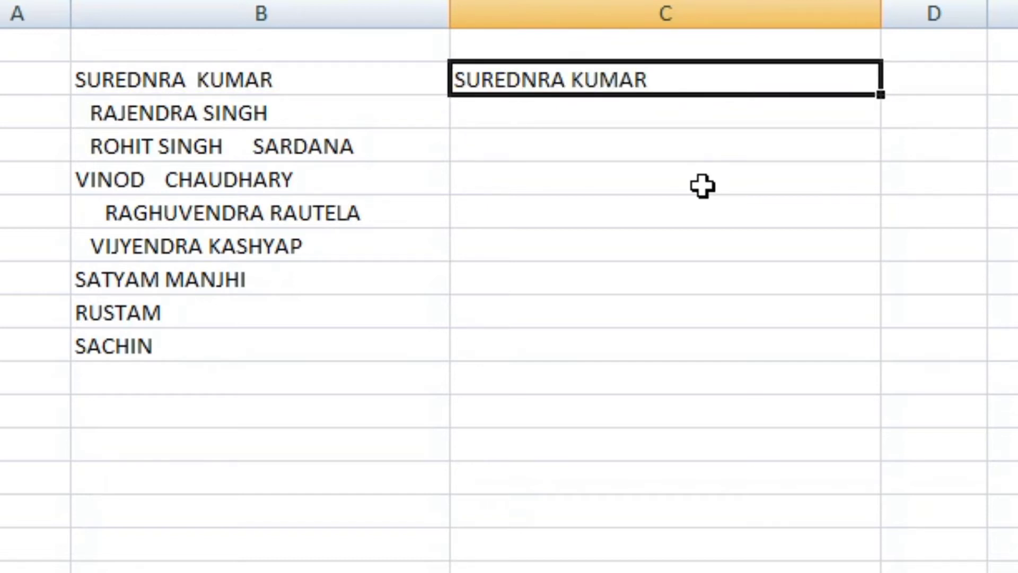
{"action": "key", "text": "shift+Down"}
{"action": "key", "text": "shift+Down"}
{"action": "key", "text": "shift+Down"}
{"action": "key", "text": "shift+Down"}
{"action": "key", "text": "shift+Down"}
{"action": "key", "text": "shift+Down"}
{"action": "key", "text": "shift+Down"}
{"action": "key", "text": "shift+Down"}
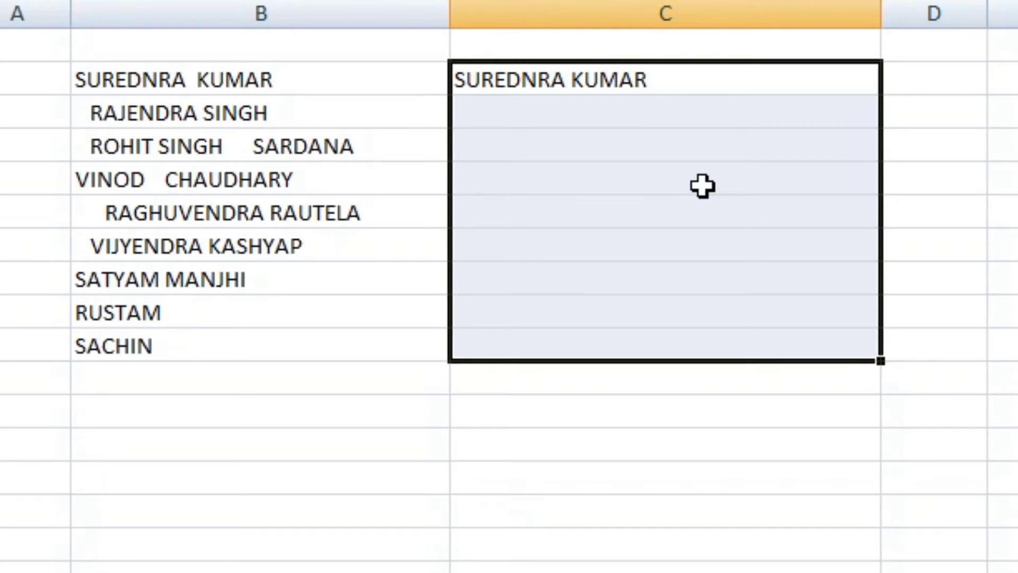
{"action": "key", "text": "ctrl+d"}
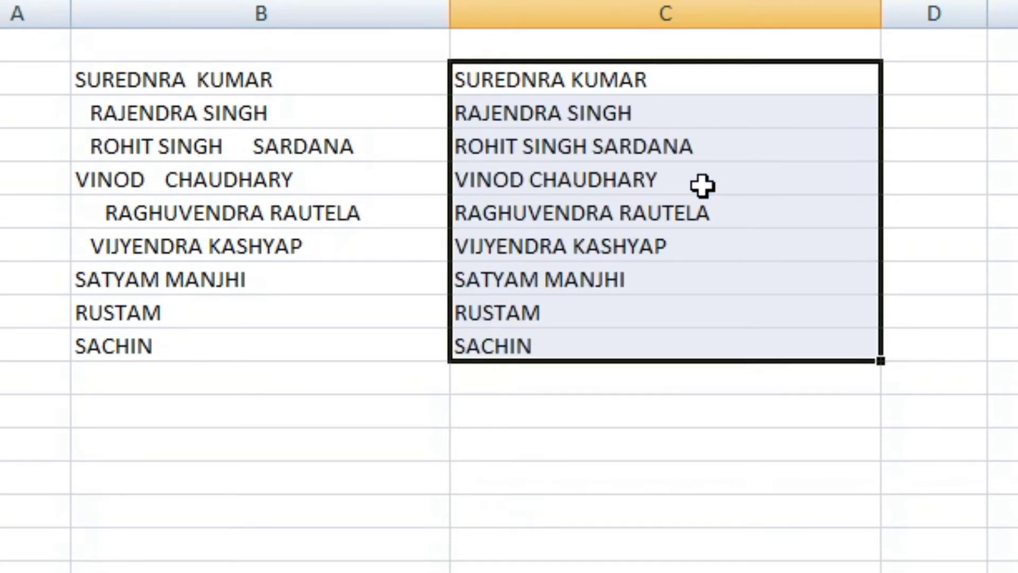
- Review the TRIM results and formulas in column C against the original names in column B
{"action": "key", "text": "Down"}
{"action": "key", "text": "Up"}
{"action": "key", "text": "Down"}
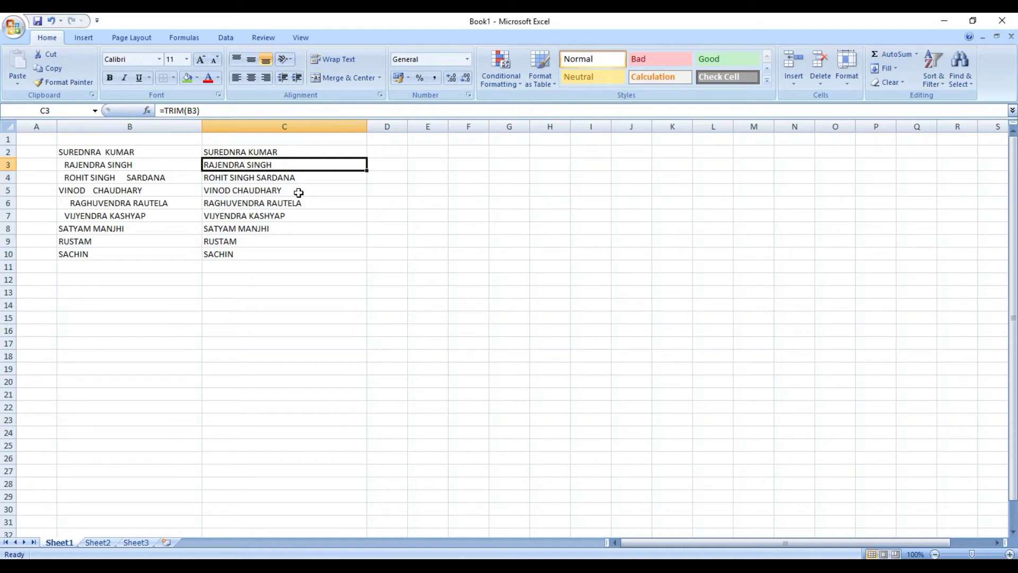
{"action": "key", "text": "Down"}
{"action": "key", "text": "Down"}
{"action": "key", "text": "Down"}
{"action": "key", "text": "Down"}
{"action": "key", "text": "Down"}
{"action": "key", "text": "Down"}
{"action": "key", "text": "Down"}
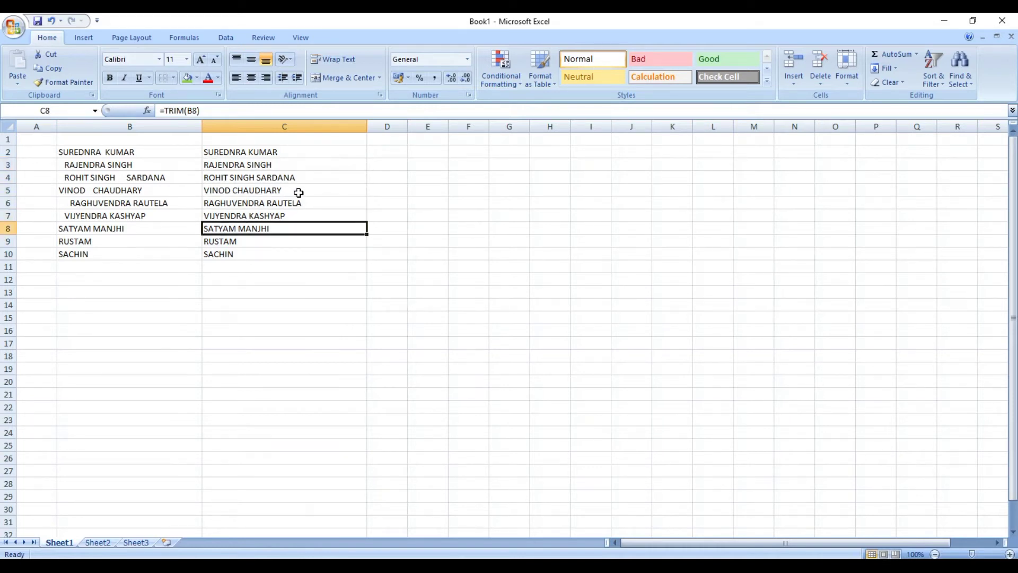
{"action": "key", "text": "Up"}
{"action": "key", "text": "Up"}
{"action": "key", "text": "Up"}
{"action": "key", "text": "Up"}
{"action": "key", "text": "Up"}
{"action": "key", "text": "Up"}
{"action": "key", "text": "Up"}
{"action": "key", "text": "Up"}
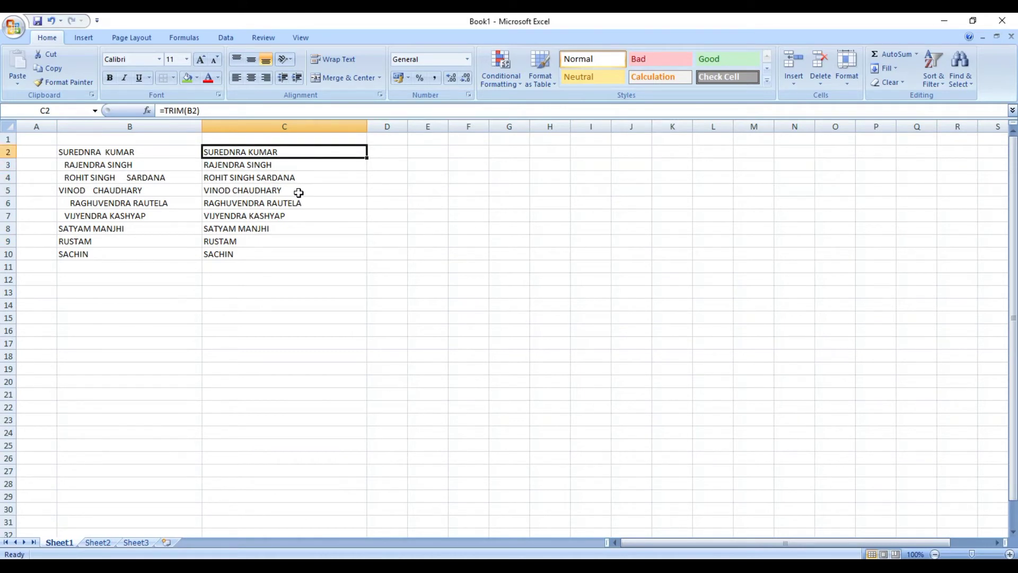
{"action": "key", "text": "Left"}
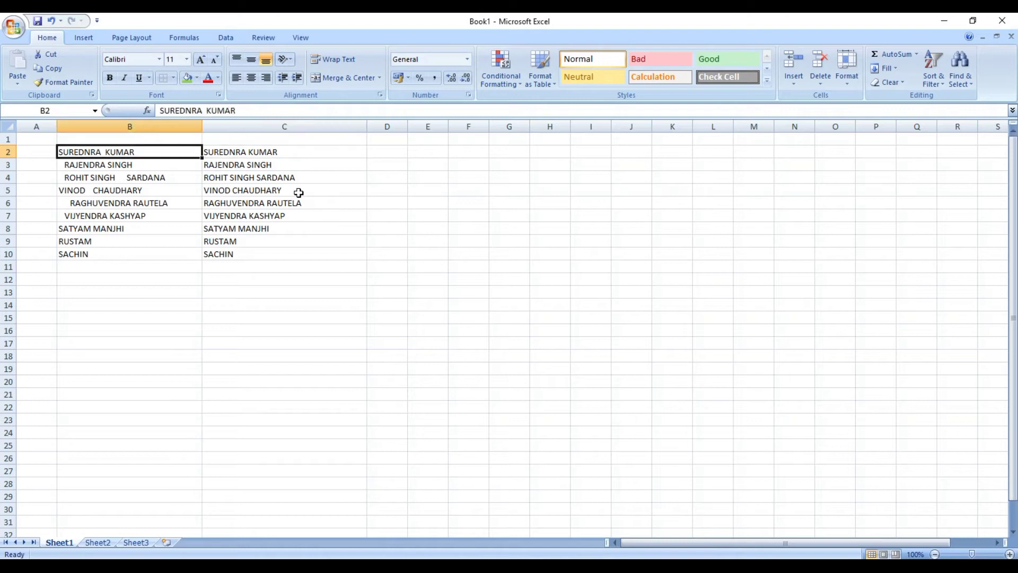
{"action": "key", "text": "Right"}
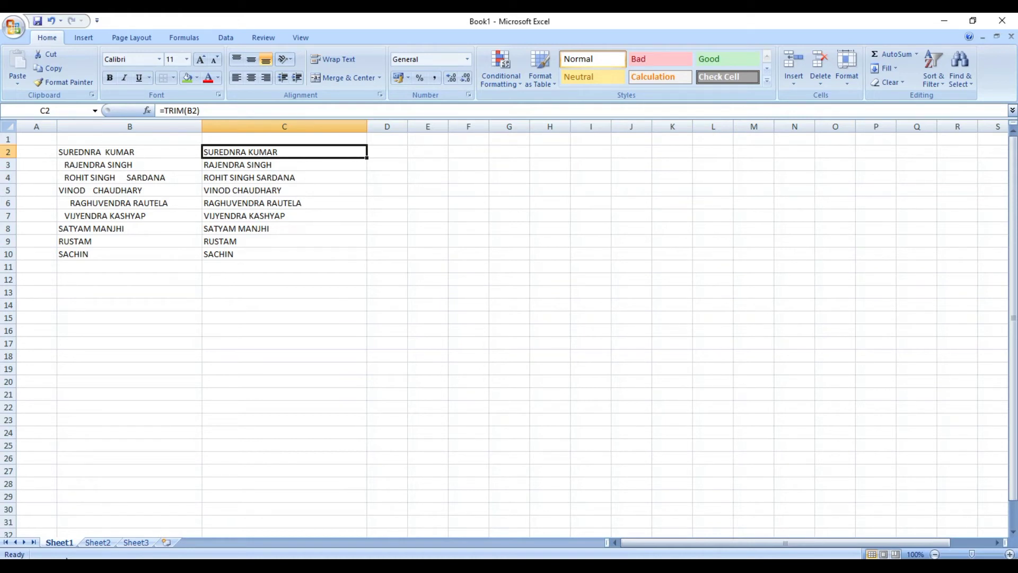
- Switch to Sheet2 and inspect the VLOOKUP formula in the lookup table's sale amount cell I5
{"action": "left_click", "coordinate": [98, 542]}
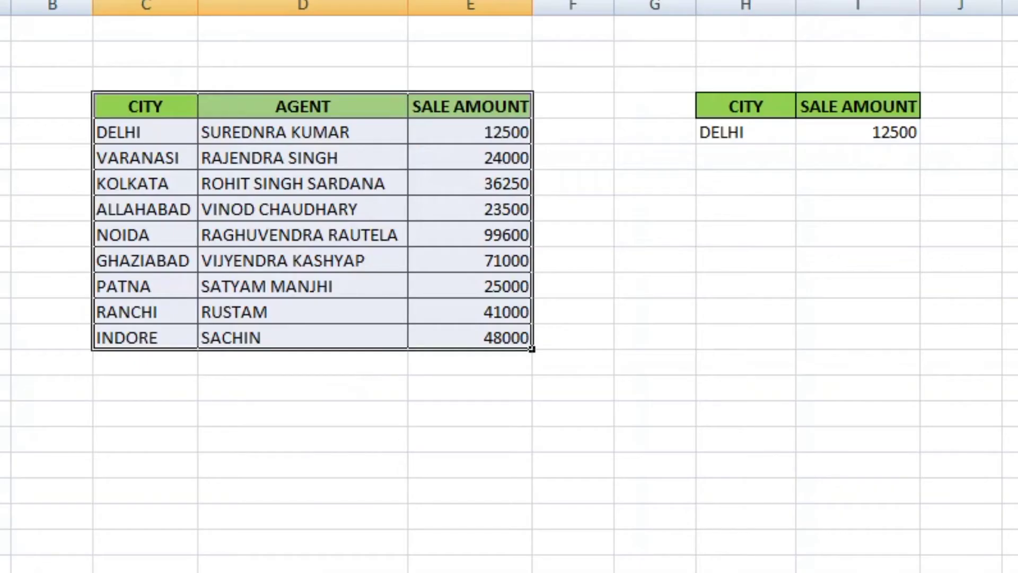
{"action": "left_click", "coordinate": [647, 438]}
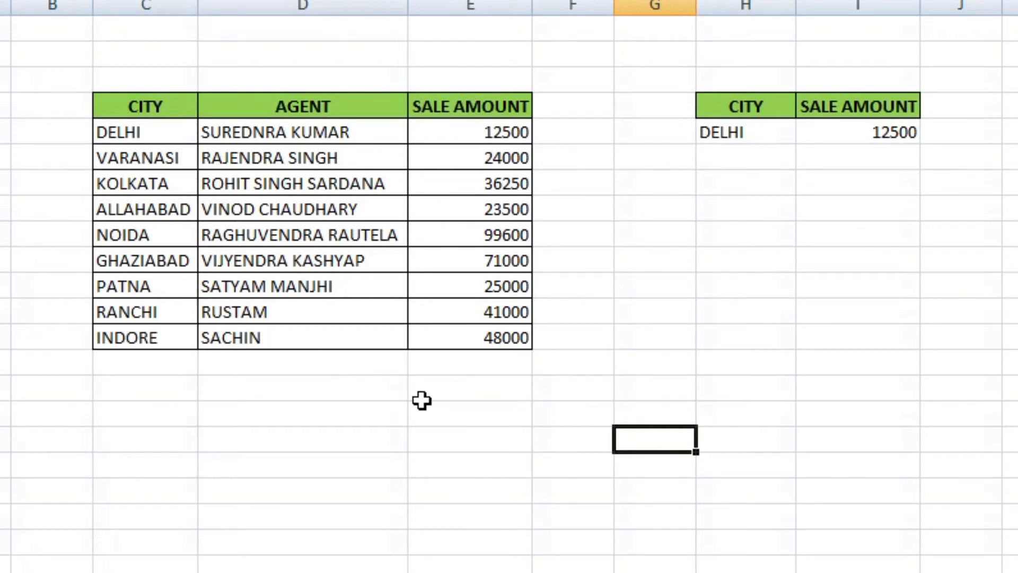
{"action": "double_click", "coordinate": [882, 132]}
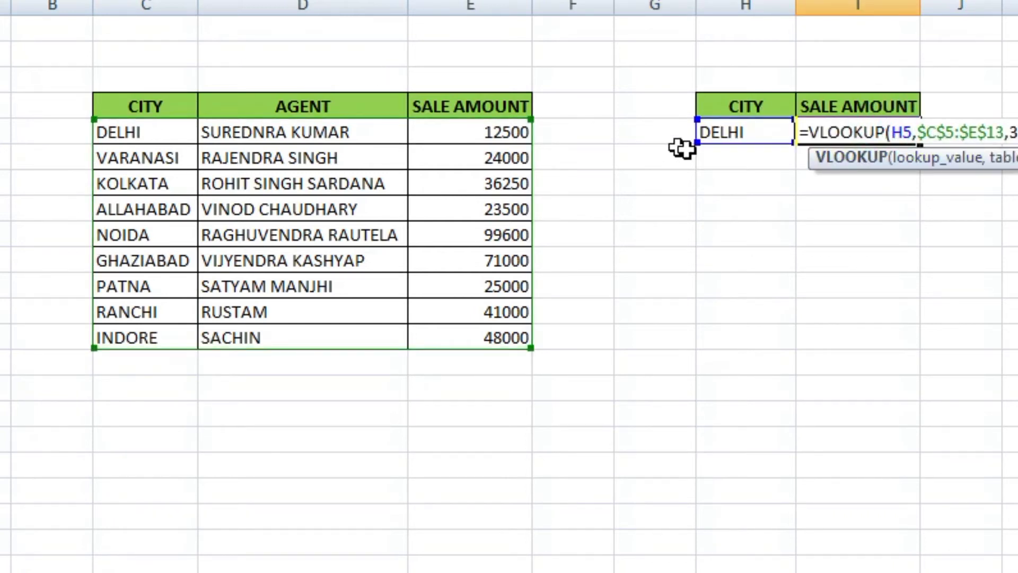
{"action": "key", "text": "Escape"}
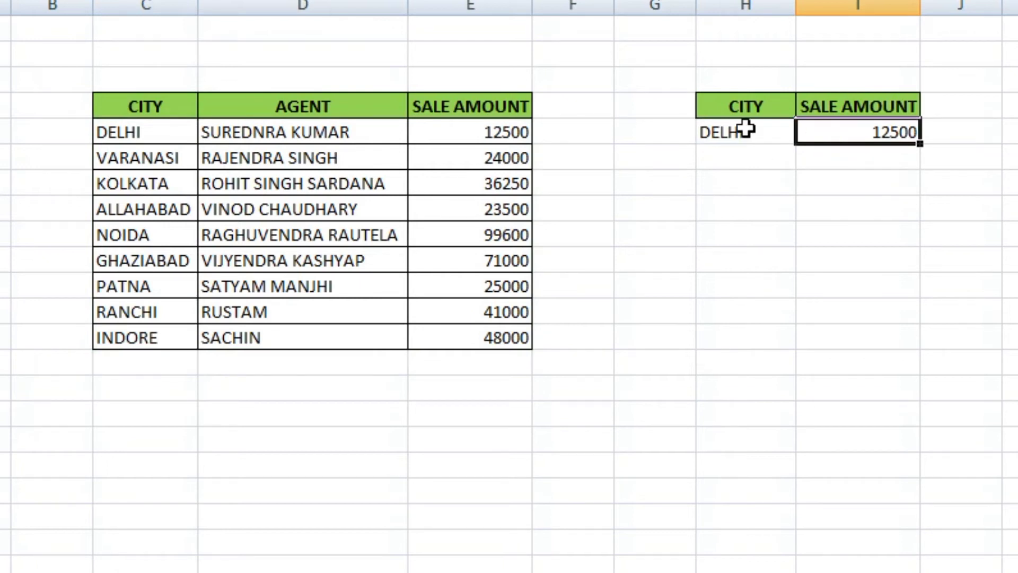
- Set the lookup city in H5 to VARANASI
{"action": "left_click", "coordinate": [745, 132]}
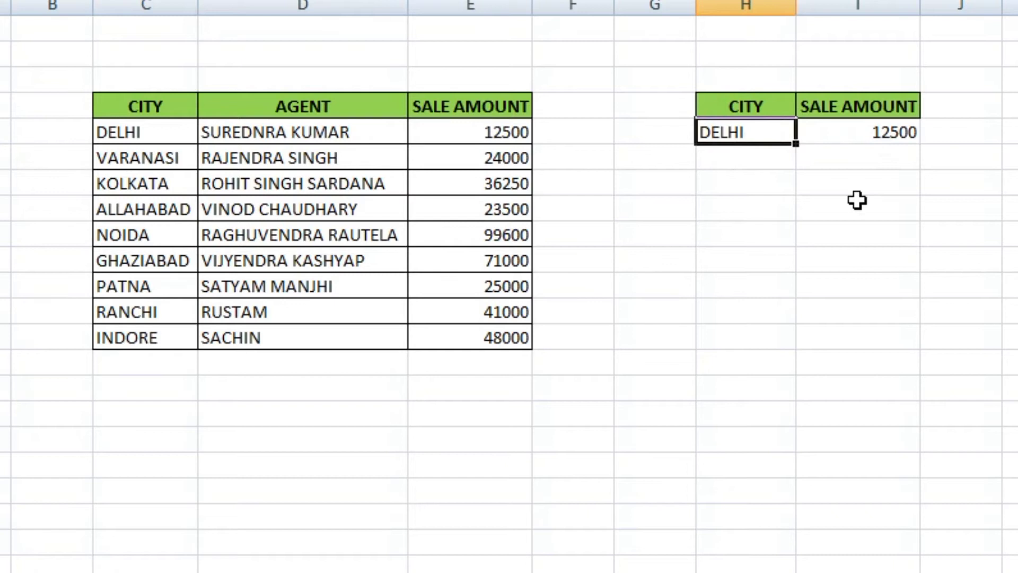
{"action": "type", "text": "VARANASI"}
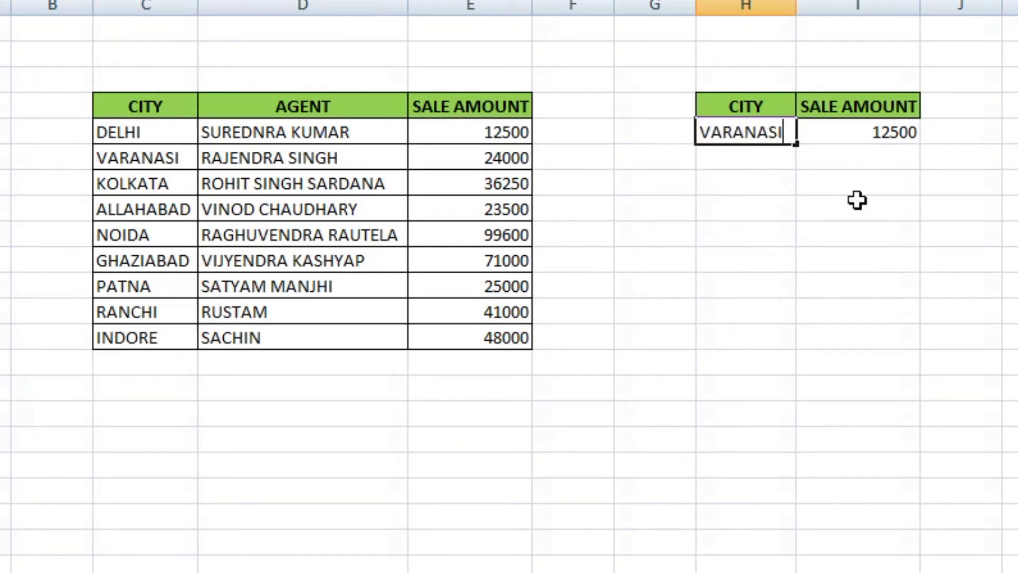
{"action": "key", "text": "Return"}
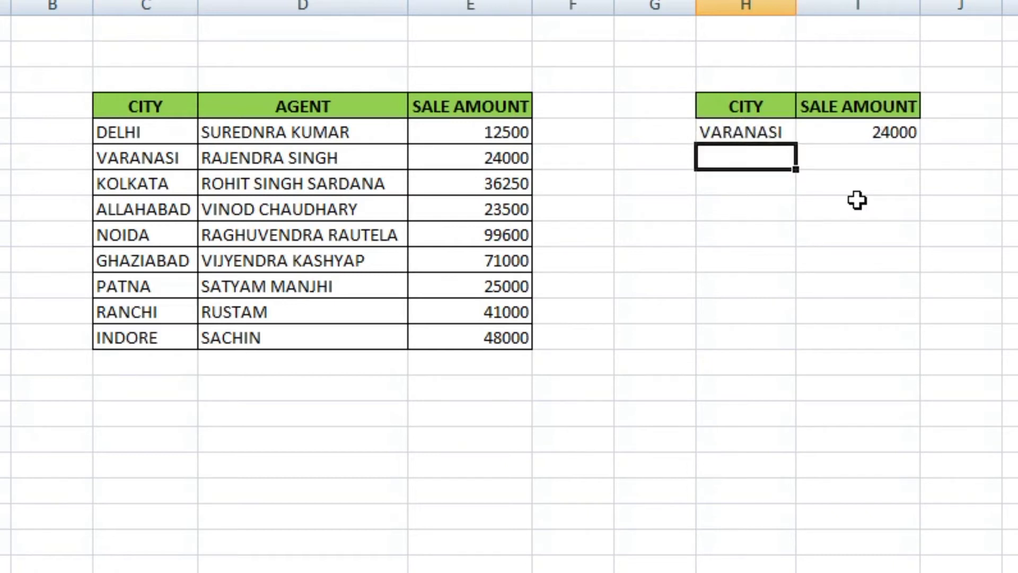
- Change the lookup city in H5 to KOLKATA
{"action": "key", "text": "Up"}
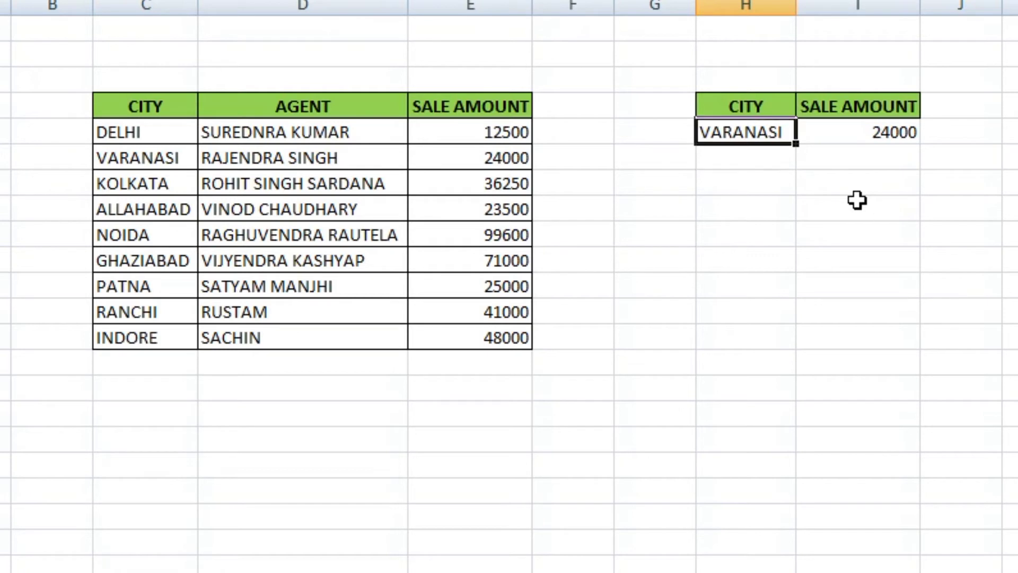
{"action": "type", "text": "KOLKATA"}
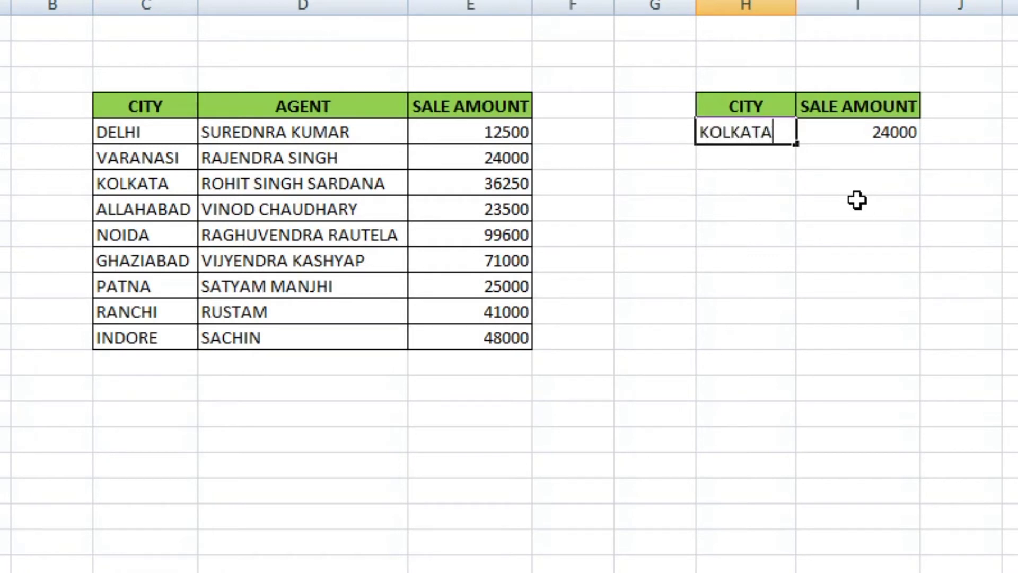
{"action": "key", "text": "Return"}
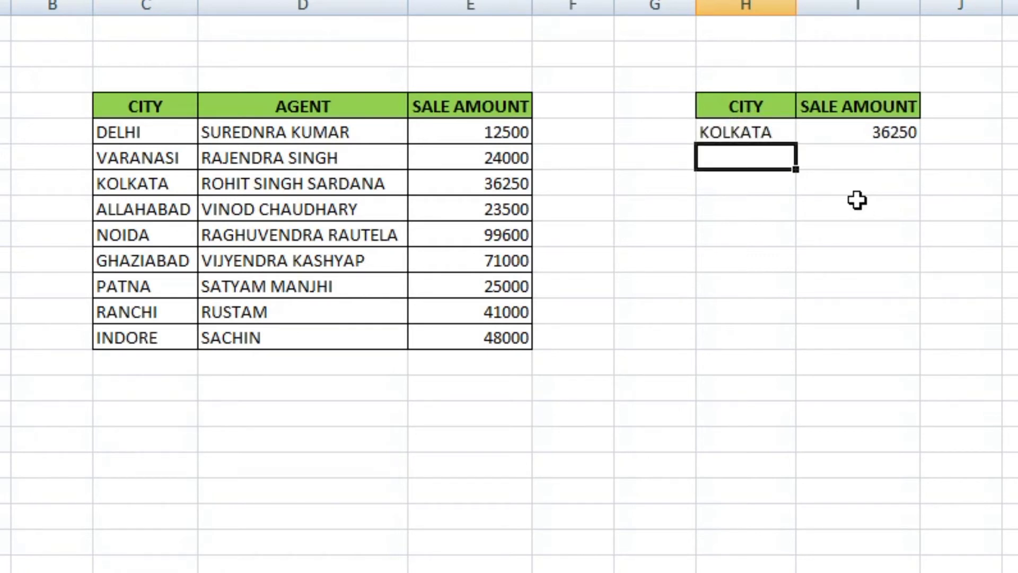
- Change the lookup city in H5 to ALLAHABAD
{"action": "key", "text": "Up"}
{"action": "type", "text": "ALLAHA"}
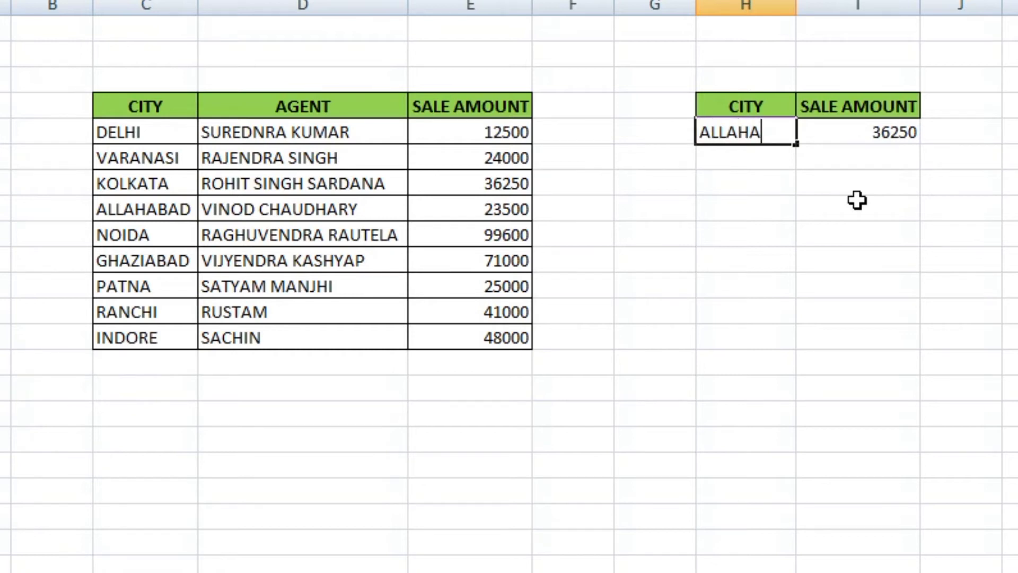
{"action": "type", "text": "BAD"}
{"action": "key", "text": "Return"}
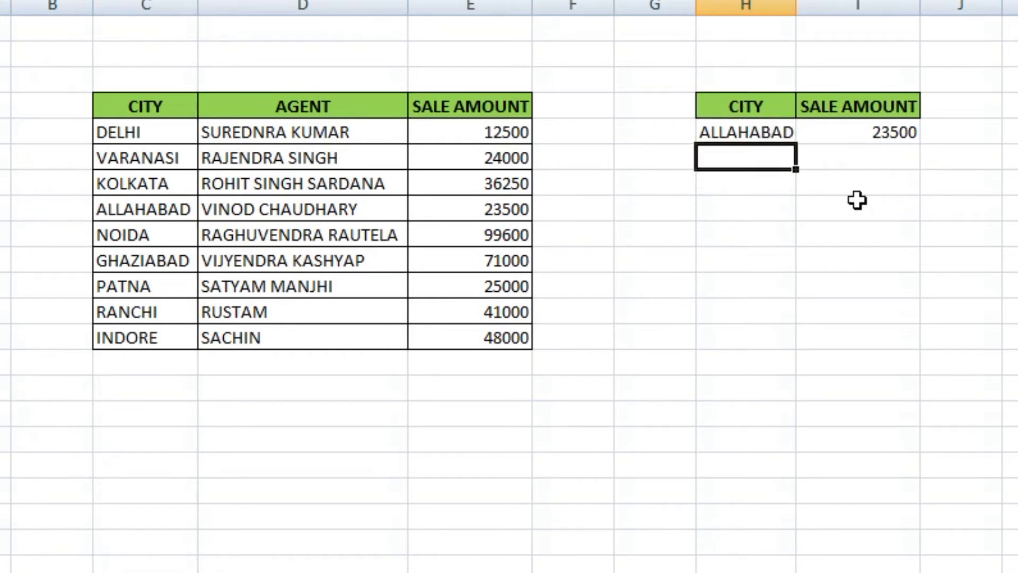
- Change the lookup city in H5 to NOIDA and compare it with the NOIDA entry in the source table's CITY column
{"action": "key", "text": "Up"}
{"action": "type", "text": "NODA"}
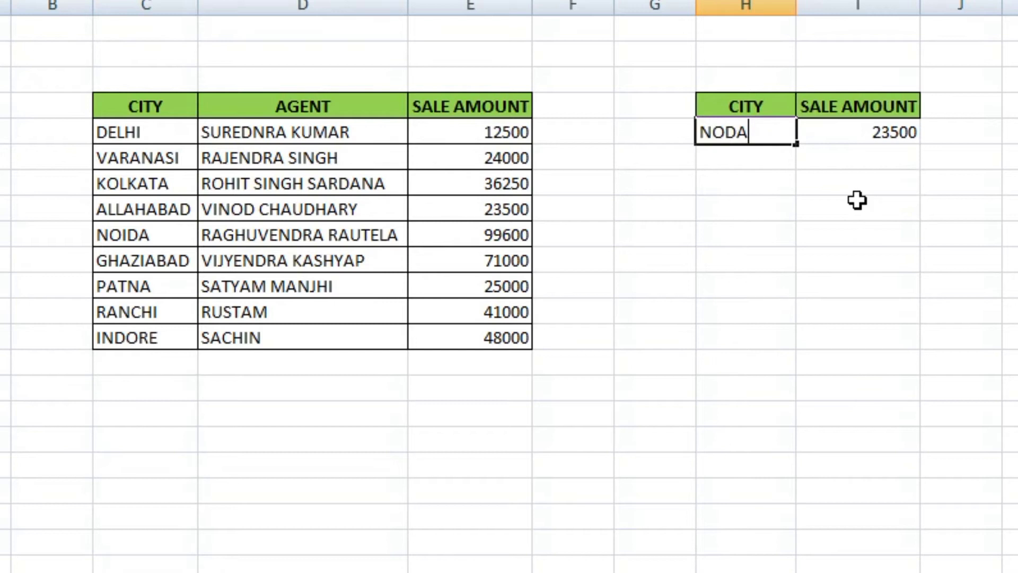
{"action": "key", "text": "BackSpace"}
{"action": "key", "text": "BackSpace"}
{"action": "type", "text": "IDA"}
{"action": "key", "text": "Return"}
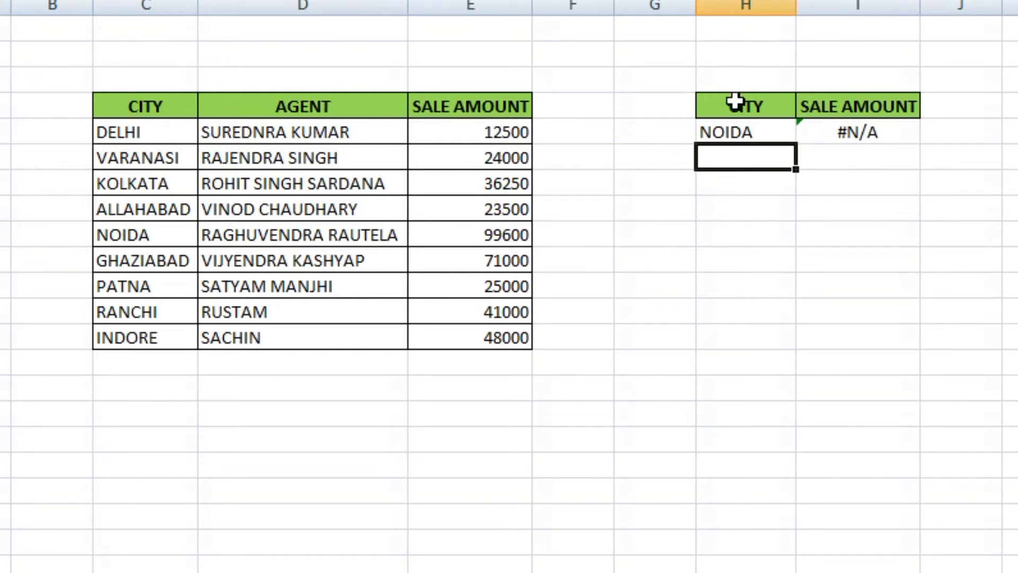
{"action": "left_click", "coordinate": [721, 131]}
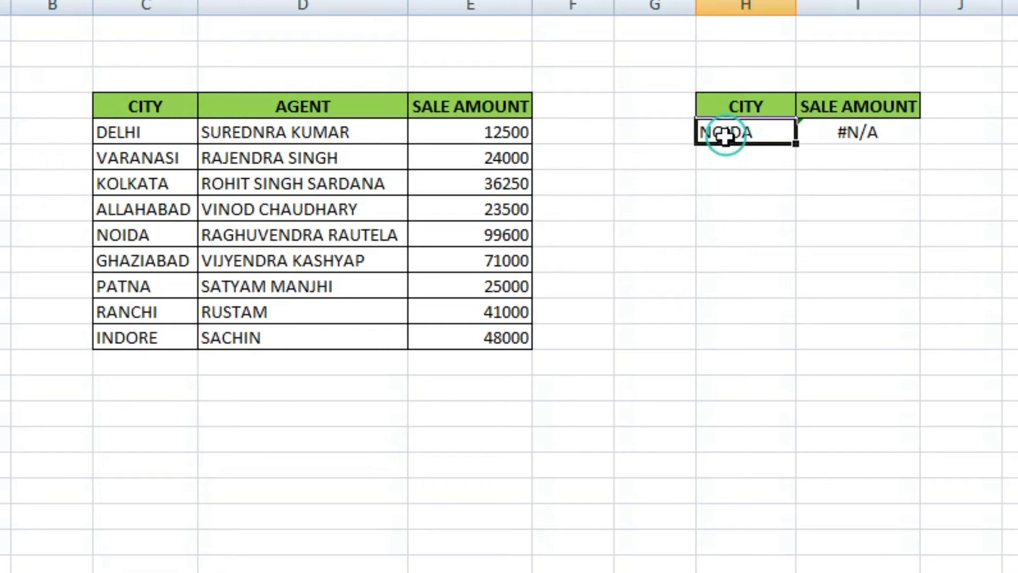
{"action": "left_click", "coordinate": [114, 235]}
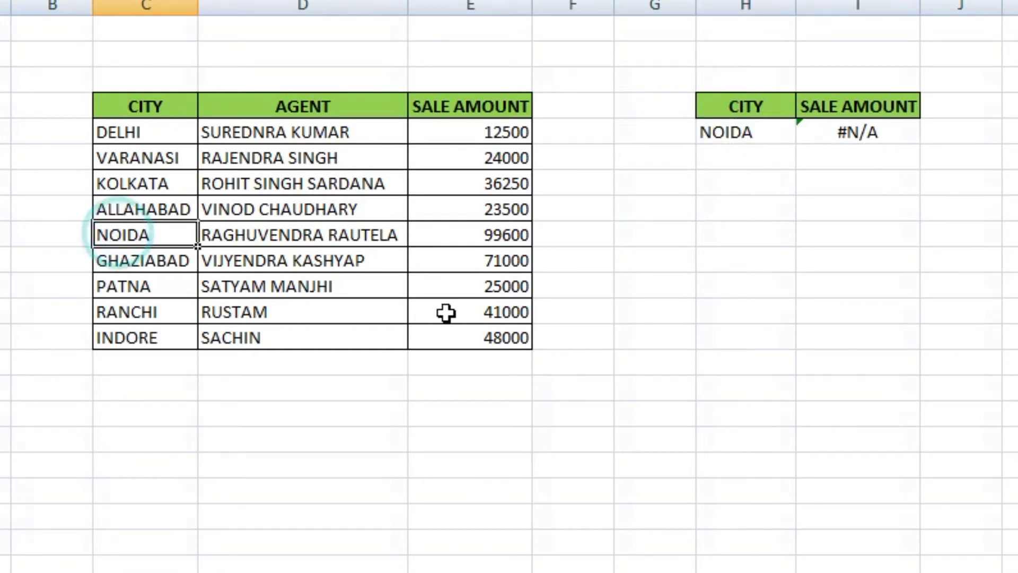
{"action": "left_click", "coordinate": [718, 131]}
- Change the lookup city in H5 to PATNA, matching the entry in the source table
{"action": "left_click", "coordinate": [148, 287]}
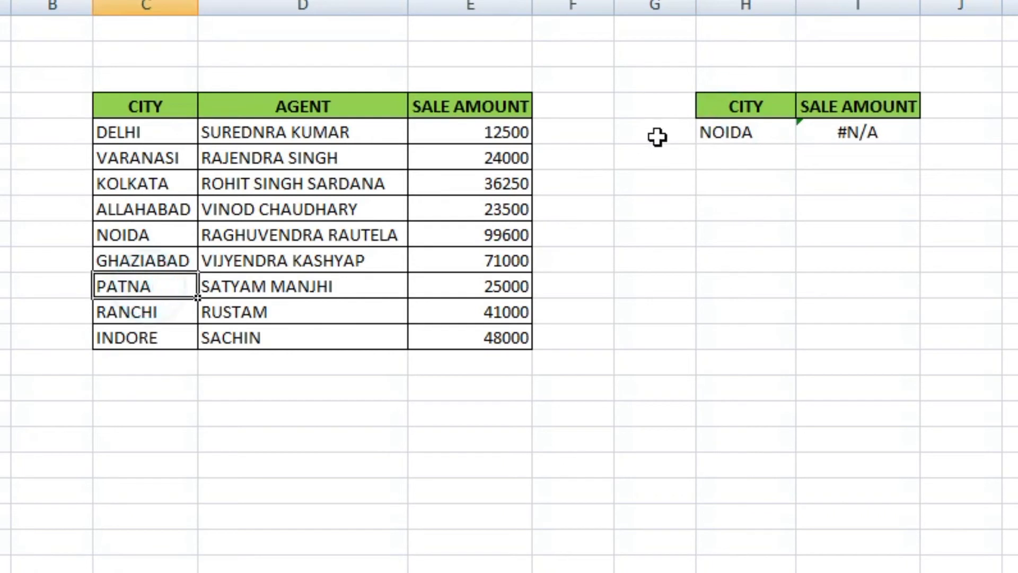
{"action": "left_click", "coordinate": [737, 131]}
{"action": "type", "text": "PATNA"}
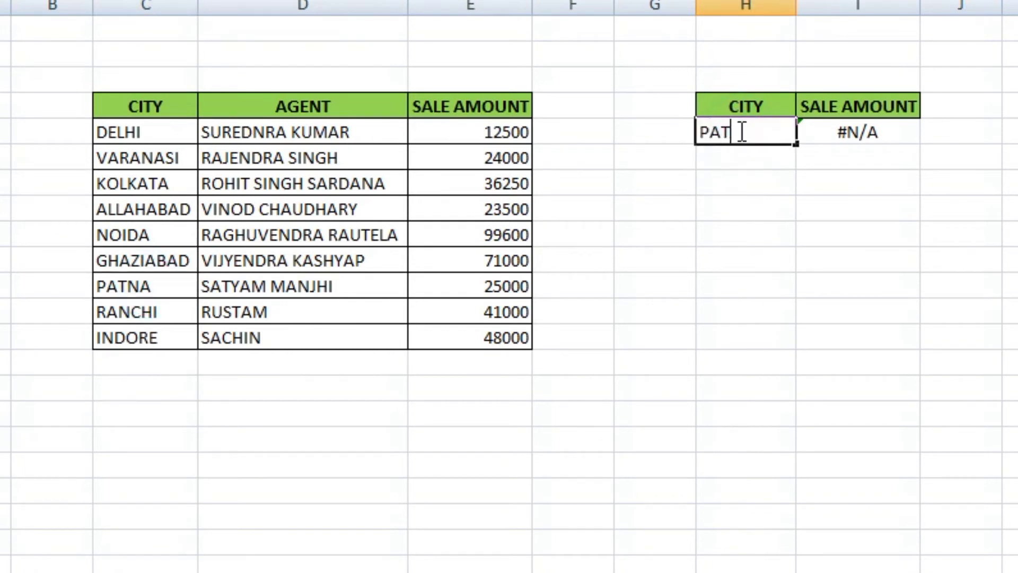
{"action": "key", "text": "Return"}
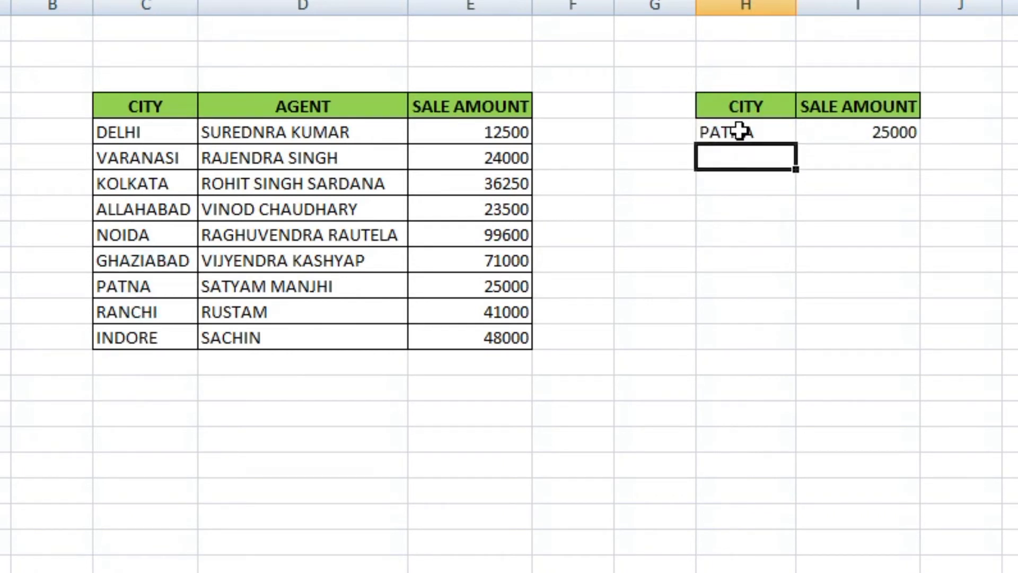
- Replace the lookup city in H5 with RANCHI
{"action": "left_click", "coordinate": [740, 129]}
{"action": "type", "text": "RANCHI"}
{"action": "key", "text": "Return"}
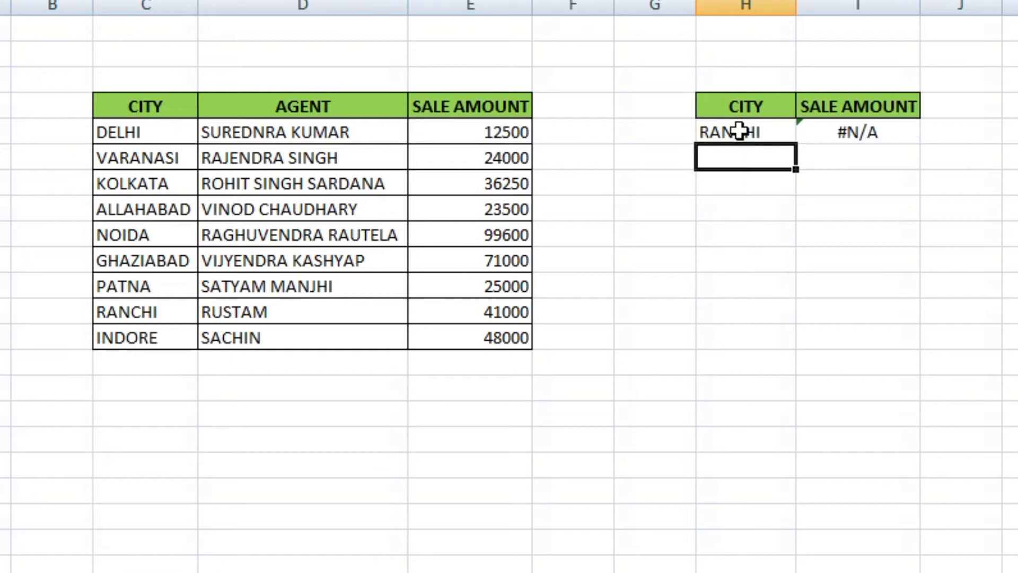
{"action": "left_click", "coordinate": [739, 130]}
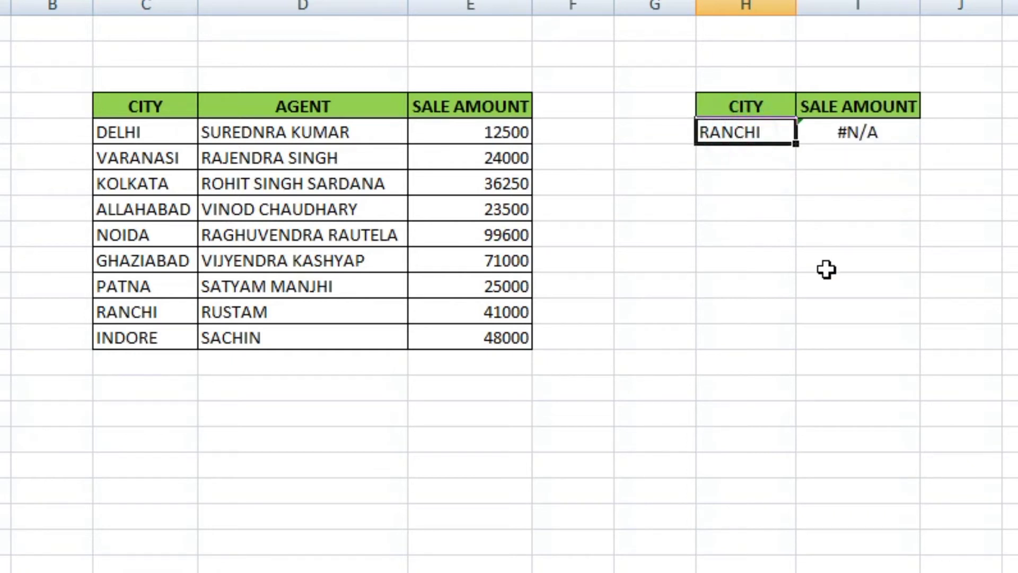
- Inspect the NOIDA and RANCHI entries in the source table's CITY column for extra trailing spaces
{"action": "double_click", "coordinate": [155, 234]}
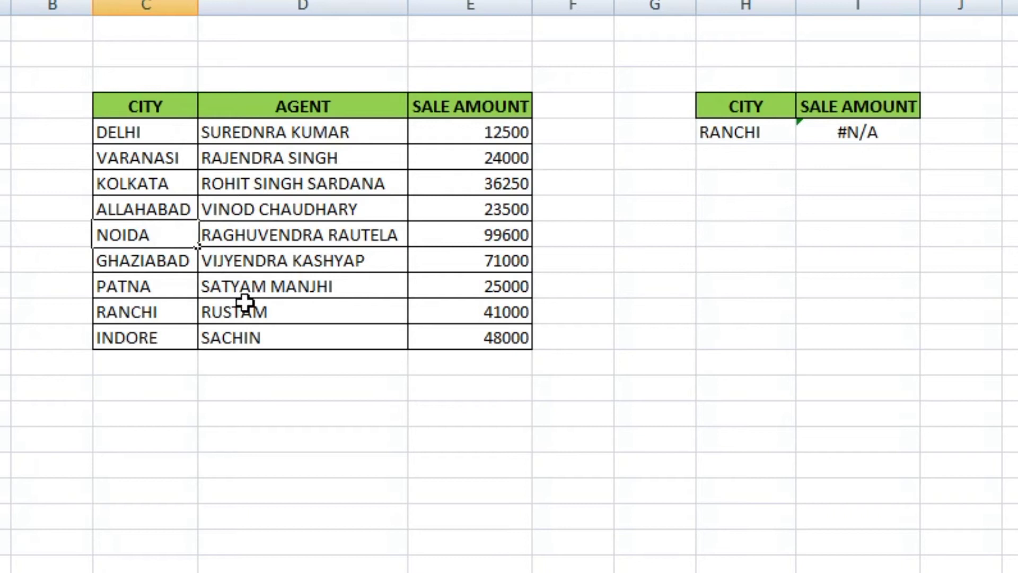
{"action": "double_click", "coordinate": [147, 306]}
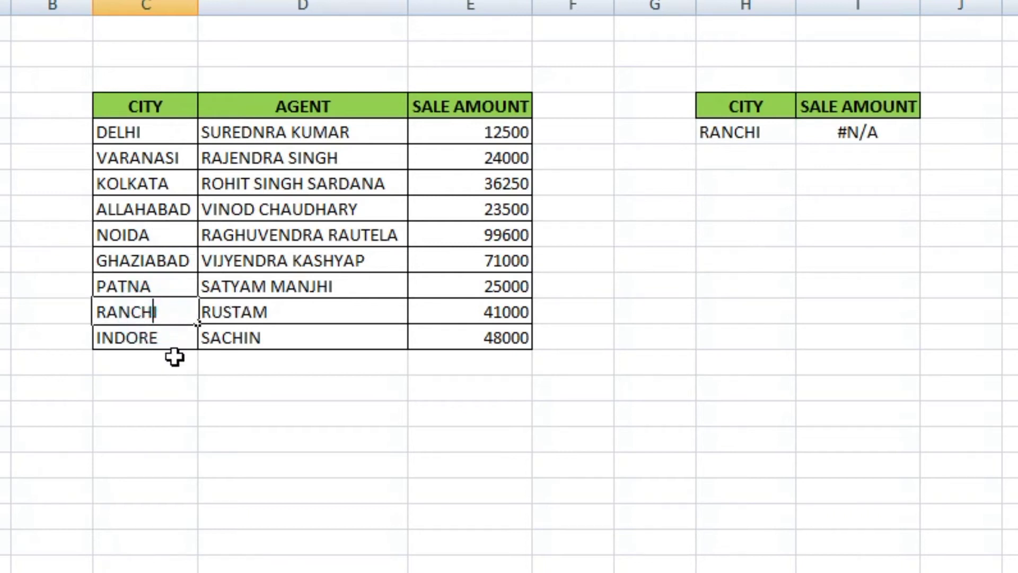
{"action": "left_click", "coordinate": [165, 306]}
{"action": "left_click", "coordinate": [804, 182]}
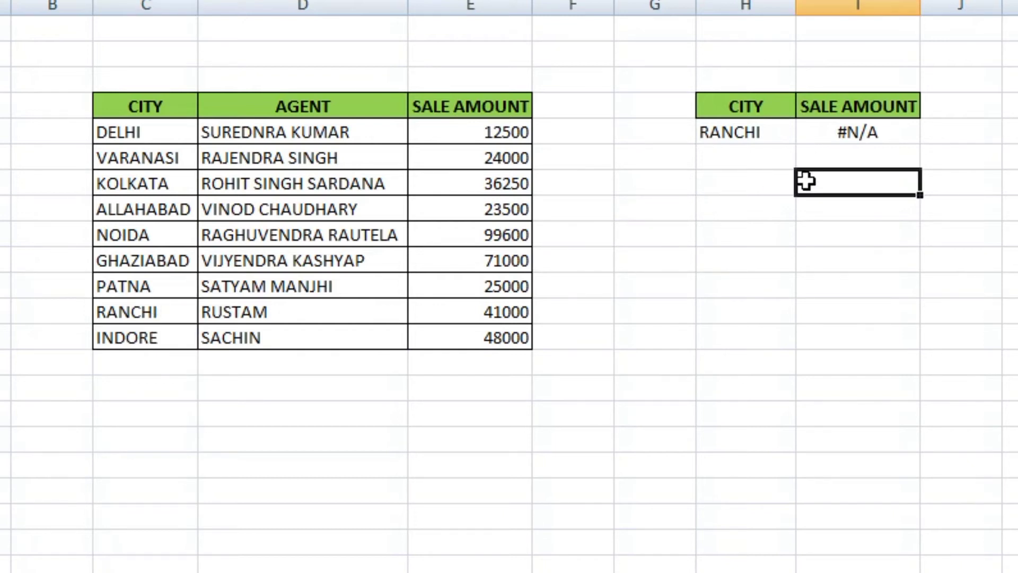
{"action": "left_click", "coordinate": [757, 136]}
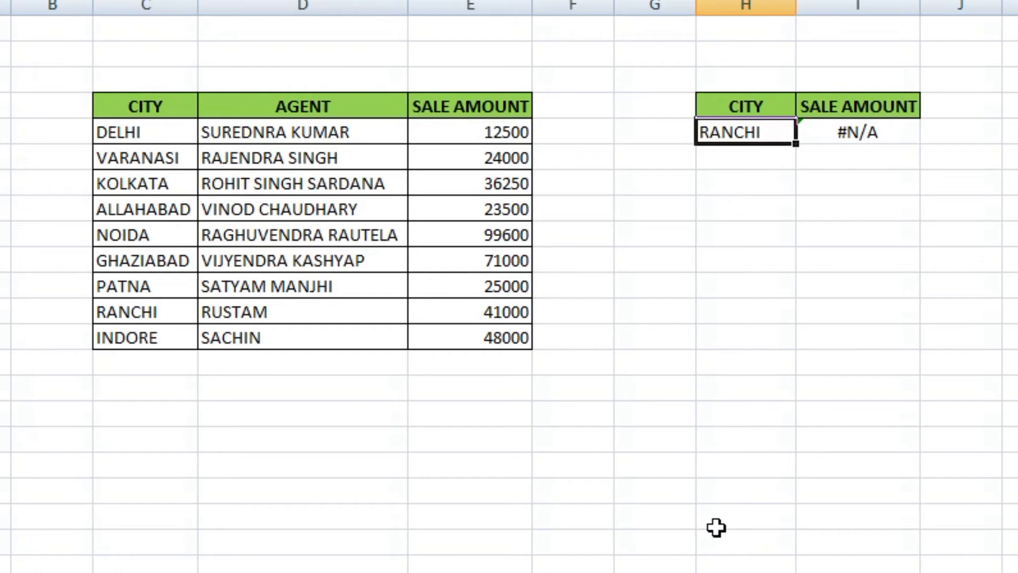
- Insert a blank helper column between the CITY and AGENT columns of the source table
{"action": "left_click", "coordinate": [317, 5]}
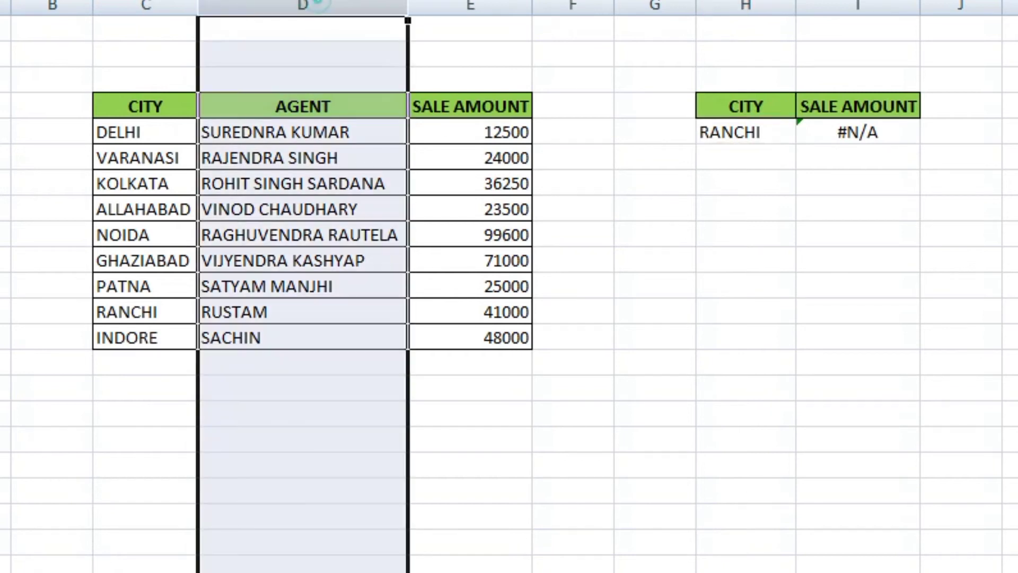
{"action": "right_click", "coordinate": [320, 6]}
{"action": "left_click", "coordinate": [431, 135]}
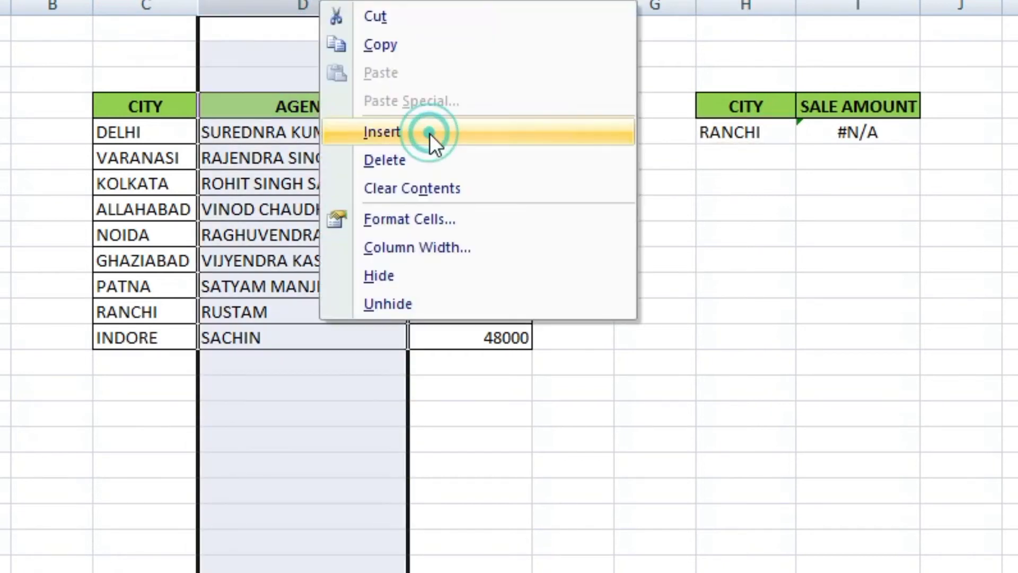
{"action": "left_click", "coordinate": [749, 311]}
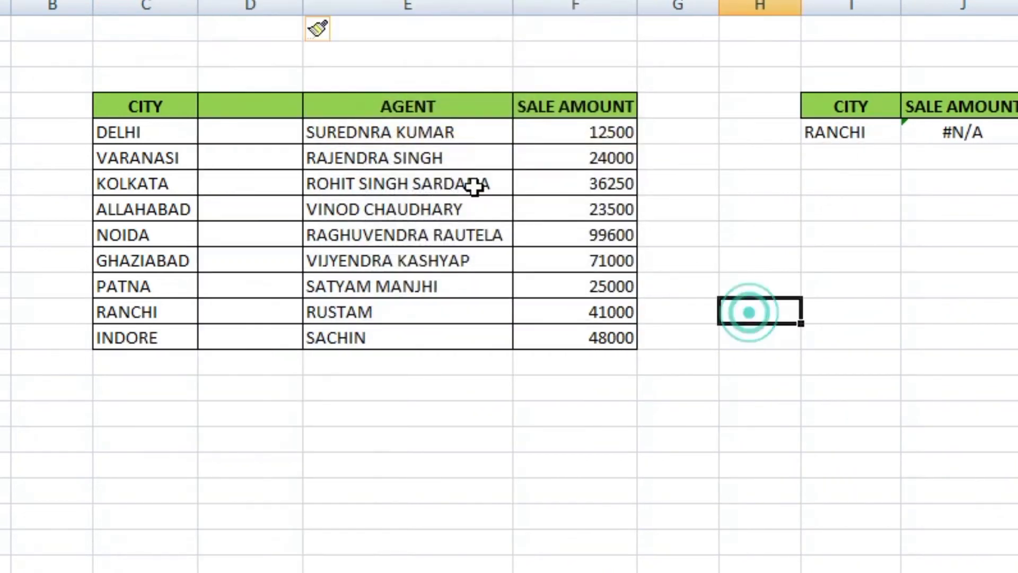
- Enter the formula =TRIM(C5) in D5 of the blank helper column, beside DELHI
{"action": "left_click", "coordinate": [255, 135]}
{"action": "type", "text": "="}
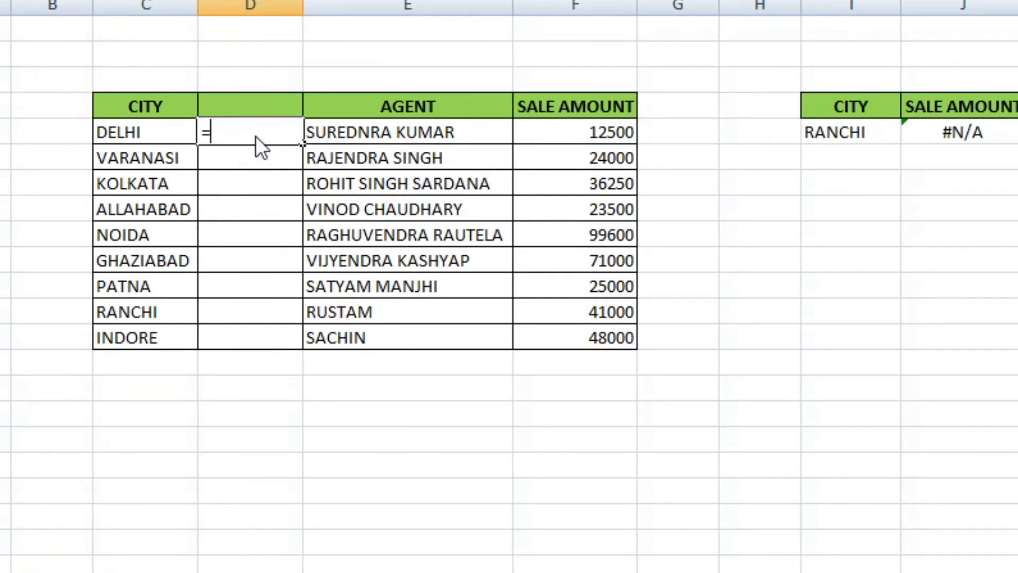
{"action": "type", "text": "TRIMP"}
{"action": "key", "text": "BackSpace"}
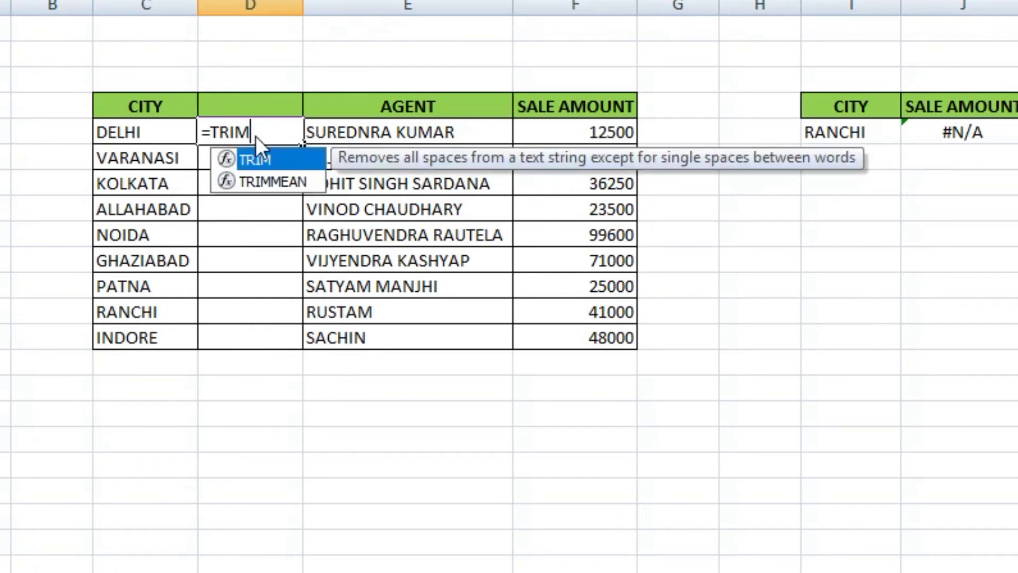
{"action": "type", "text": "("}
{"action": "key", "text": "Left"}
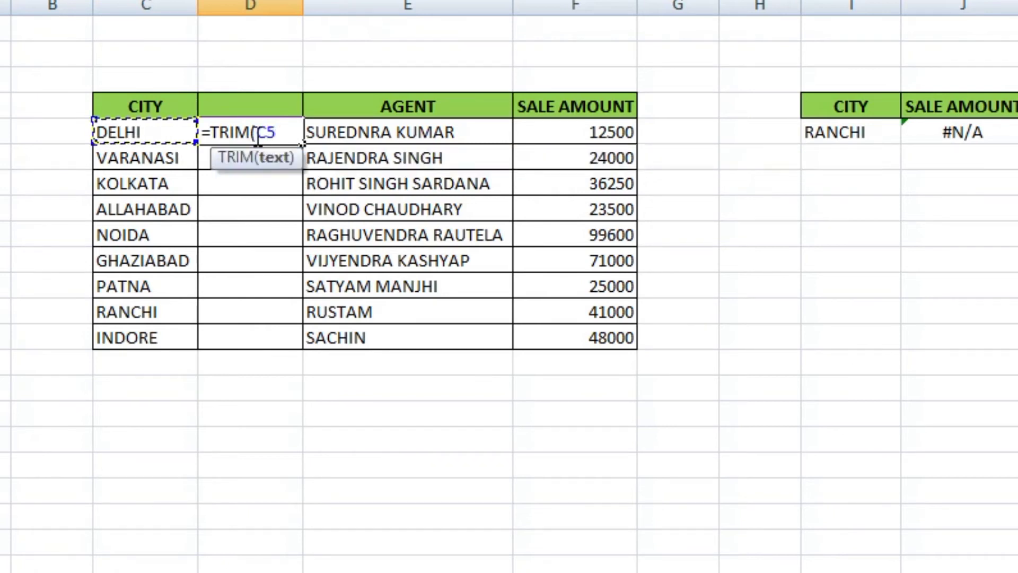
{"action": "type", "text": ")"}
{"action": "key", "text": "Return"}
- Fill the TRIM formula from D5 down through D13 for all the listed cities
{"action": "left_click", "coordinate": [255, 135]}
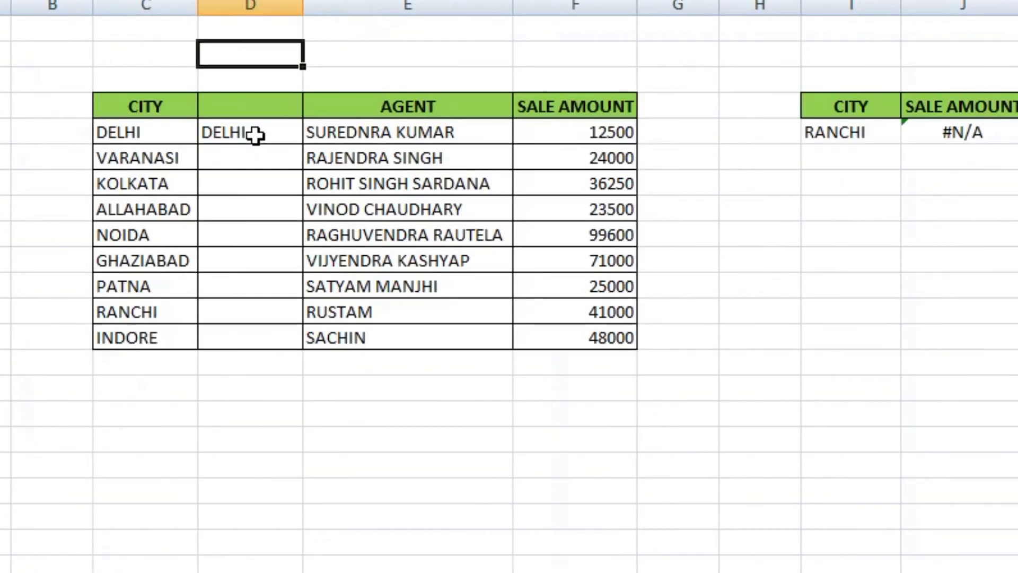
{"action": "key", "text": "Down"}
{"action": "key", "text": "Down"}
{"action": "key", "text": "Down"}
{"action": "key", "text": "shift+Down"}
{"action": "key", "text": "shift+Down"}
{"action": "key", "text": "shift+Down"}
{"action": "key", "text": "shift+Down"}
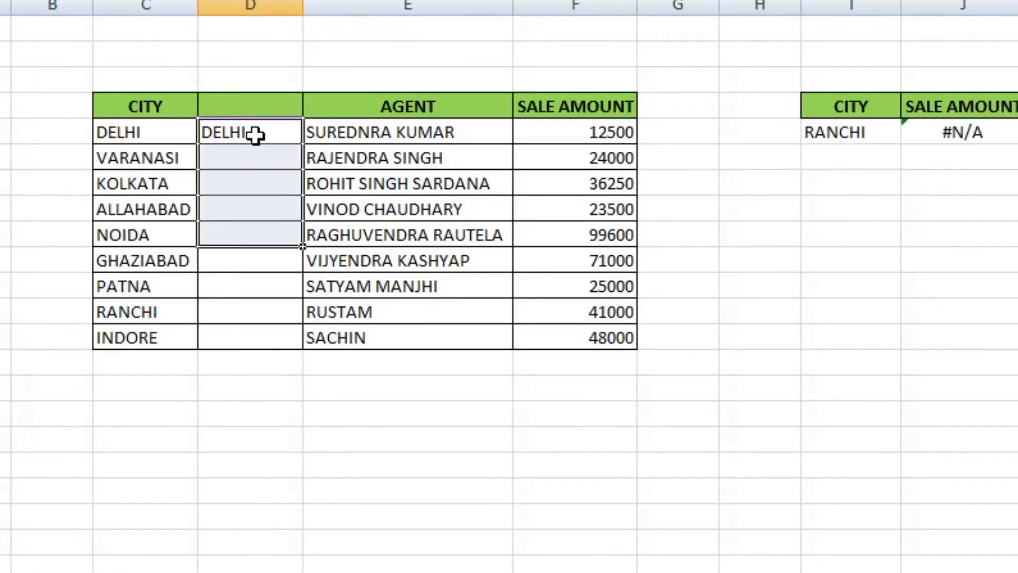
{"action": "key", "text": "shift+Down"}
{"action": "key", "text": "shift+Down"}
{"action": "key", "text": "shift+Down"}
{"action": "key", "text": "shift+Down"}
{"action": "key", "text": "ctrl+d"}
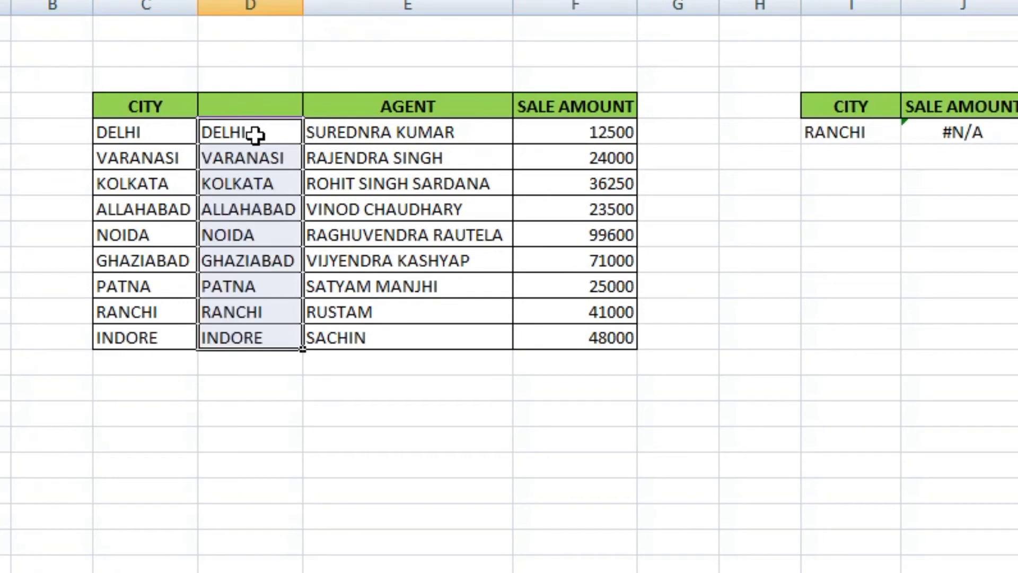
- Copy the TRIM results in D5:D13 and paste them over themselves as values using Paste Special
{"action": "left_click", "coordinate": [256, 134]}
{"action": "key", "text": "shift+Down"}
{"action": "key", "text": "shift+Down"}
{"action": "key", "text": "shift+Down"}
{"action": "key", "text": "shift+Down"}
{"action": "key", "text": "shift+Down"}
{"action": "key", "text": "shift+Down"}
{"action": "key", "text": "shift+Down"}
{"action": "key", "text": "shift+Down"}
{"action": "key", "text": "ctrl+c"}
{"action": "right_click", "coordinate": [255, 136]}
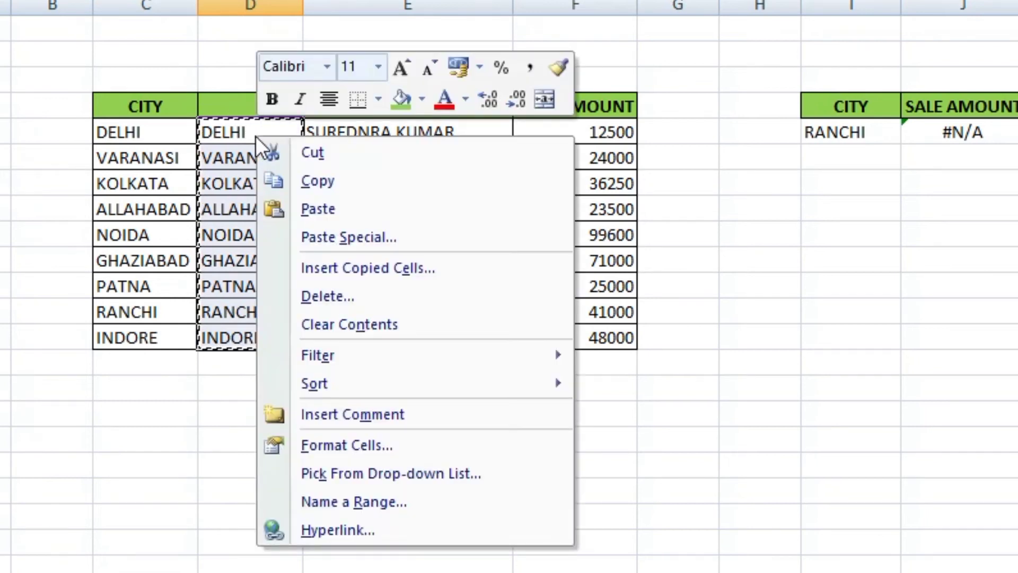
{"action": "left_click", "coordinate": [356, 234]}
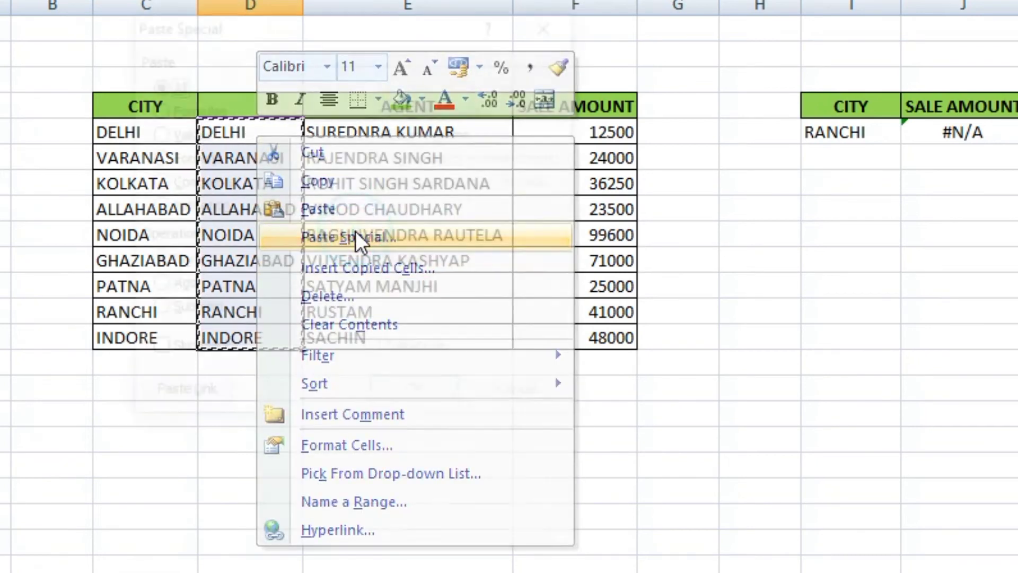
{"action": "left_click", "coordinate": [185, 132]}
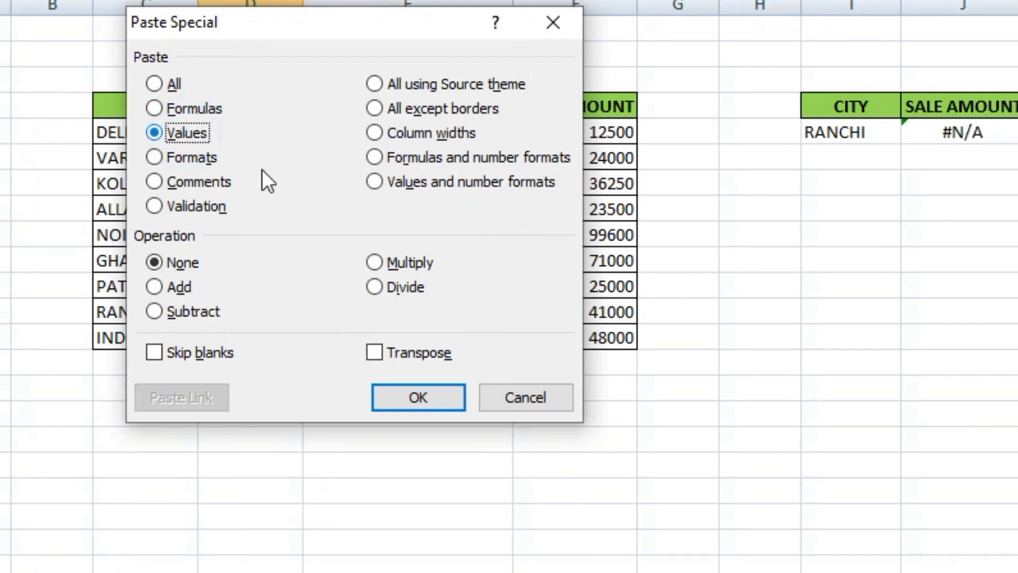
{"action": "left_click", "coordinate": [405, 399]}
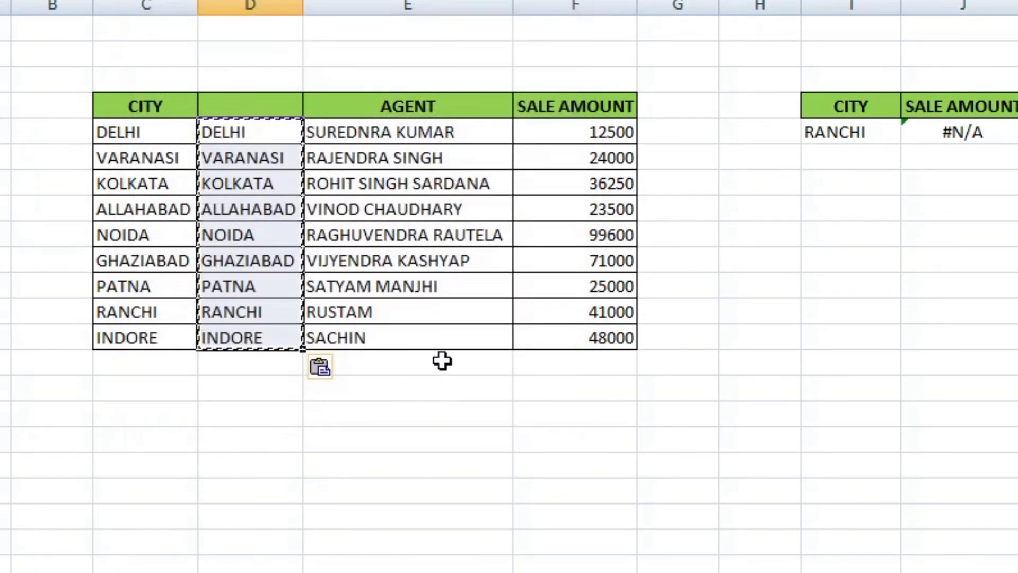
- Copy the trimmed city names in D5:D13 over the original CITY entries starting at C5
{"action": "key", "text": "ctrl+c"}
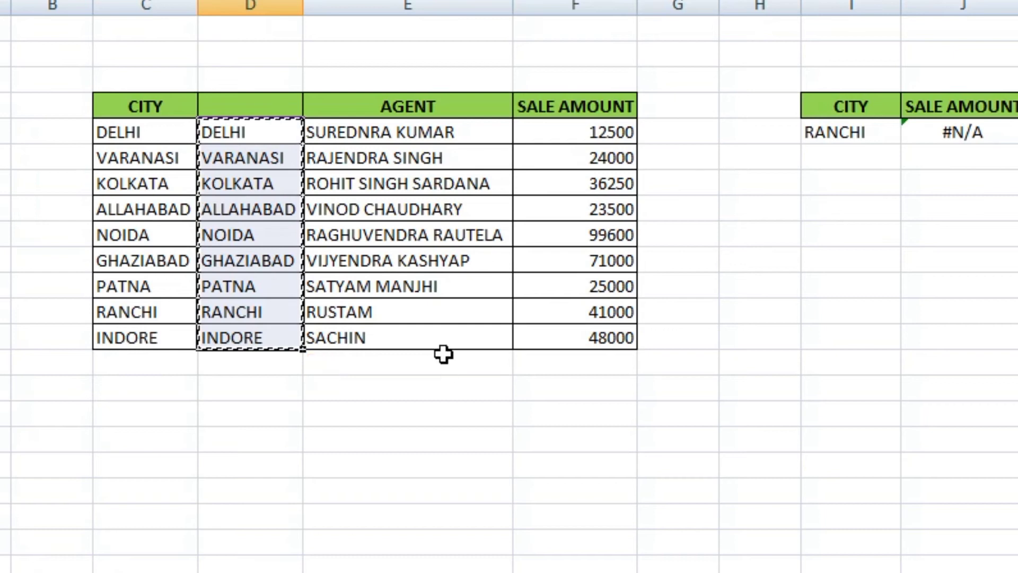
{"action": "left_click", "coordinate": [161, 136]}
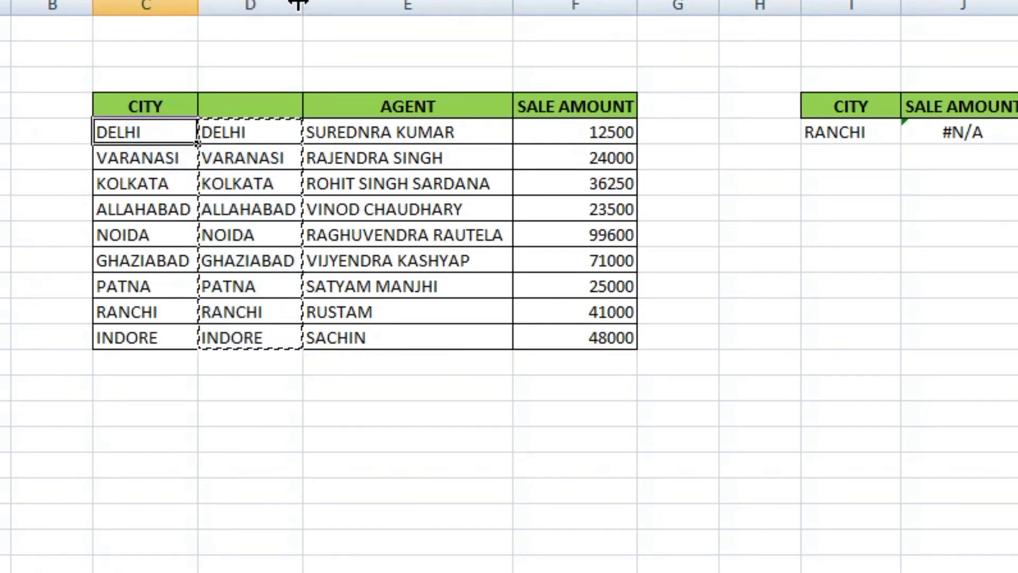
{"action": "key", "text": "ctrl+v"}
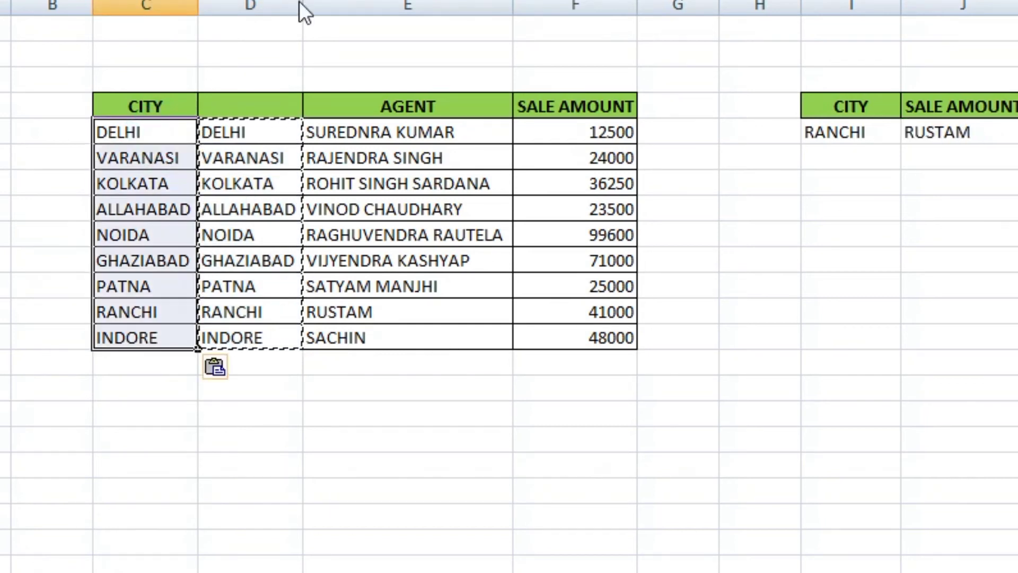
- Delete helper column D from the sheet
{"action": "left_click", "coordinate": [266, 3]}
{"action": "right_click", "coordinate": [266, 3]}
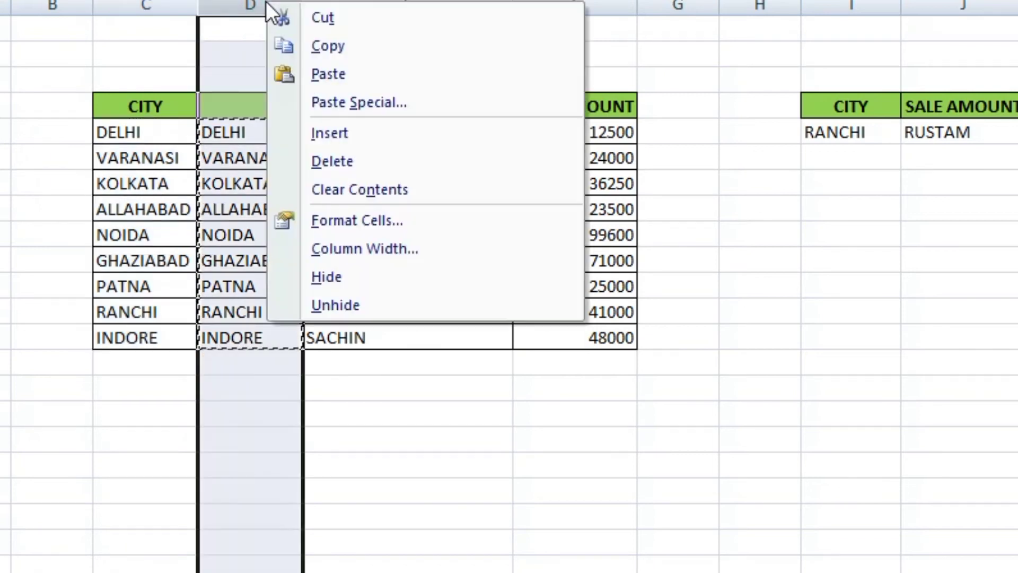
{"action": "left_click", "coordinate": [412, 160]}
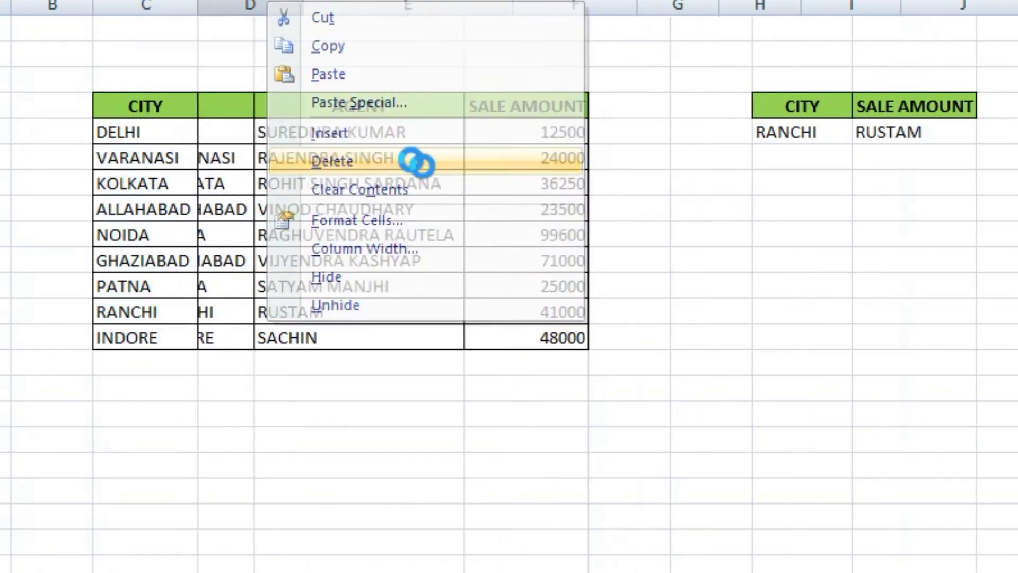
{"action": "left_click", "coordinate": [673, 216]}
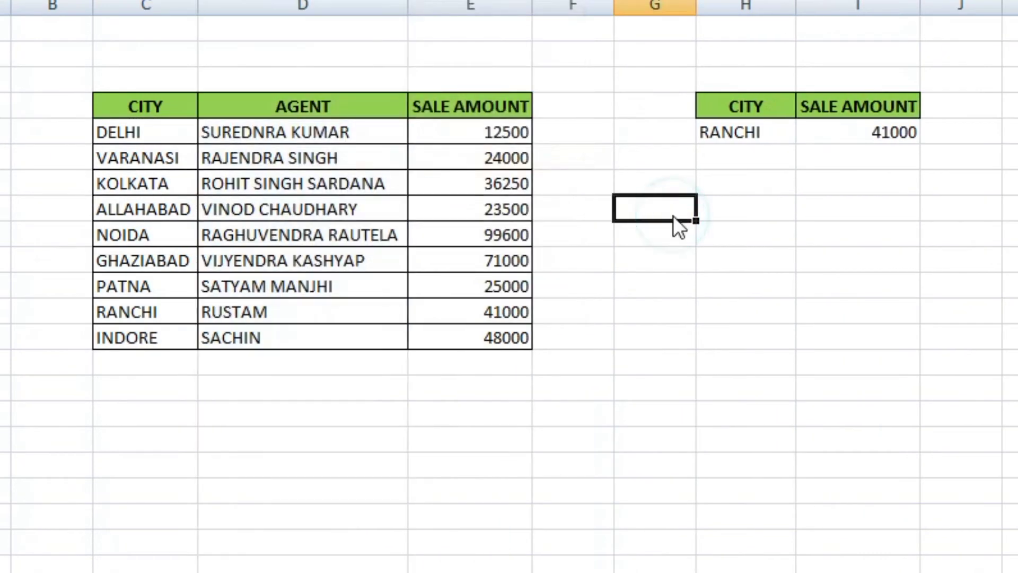
- Set the lookup city in H5 to NOIDA
{"action": "left_click", "coordinate": [754, 132]}
{"action": "type", "text": "NOIDA"}
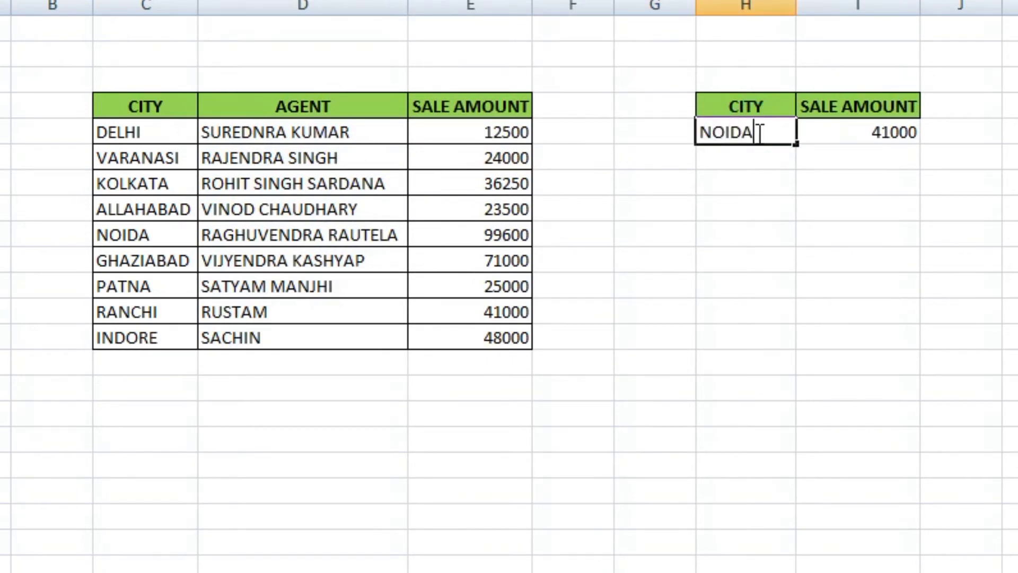
{"action": "key", "text": "Return"}
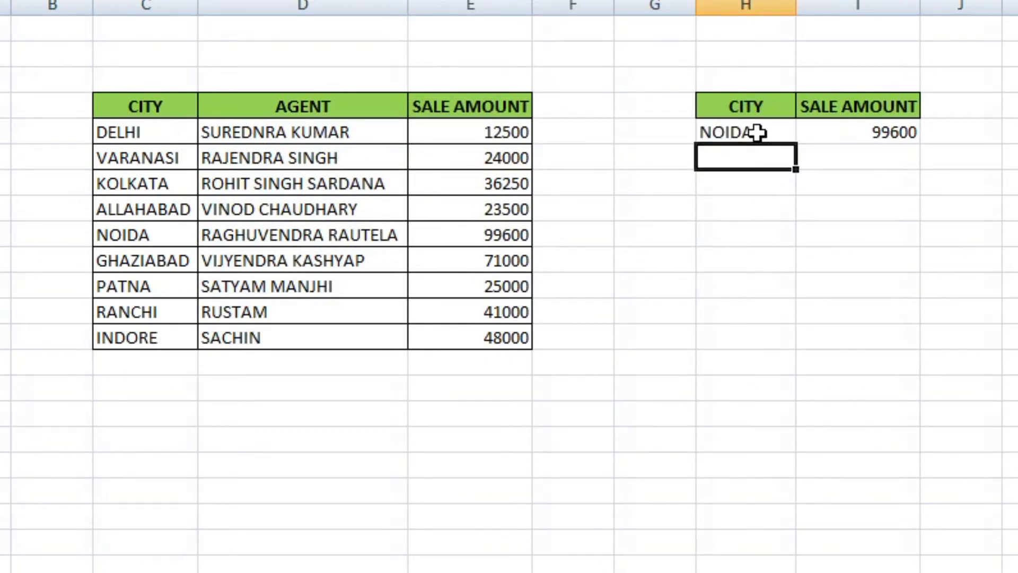
{"action": "left_click", "coordinate": [757, 132]}
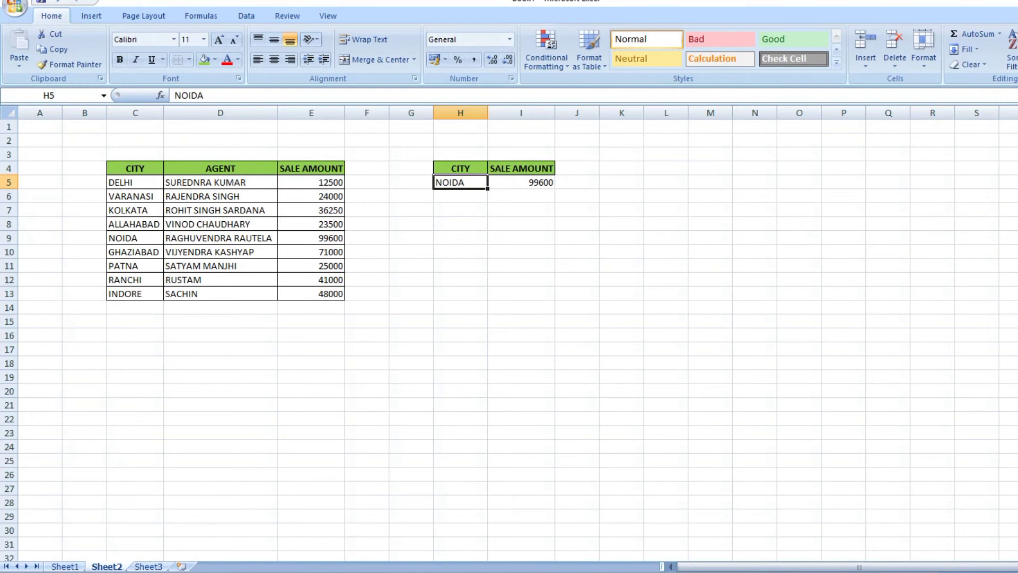
- Open Sheet3 and try to add a trailing space to the DELHI entry in E7
{"action": "left_click", "coordinate": [149, 566]}
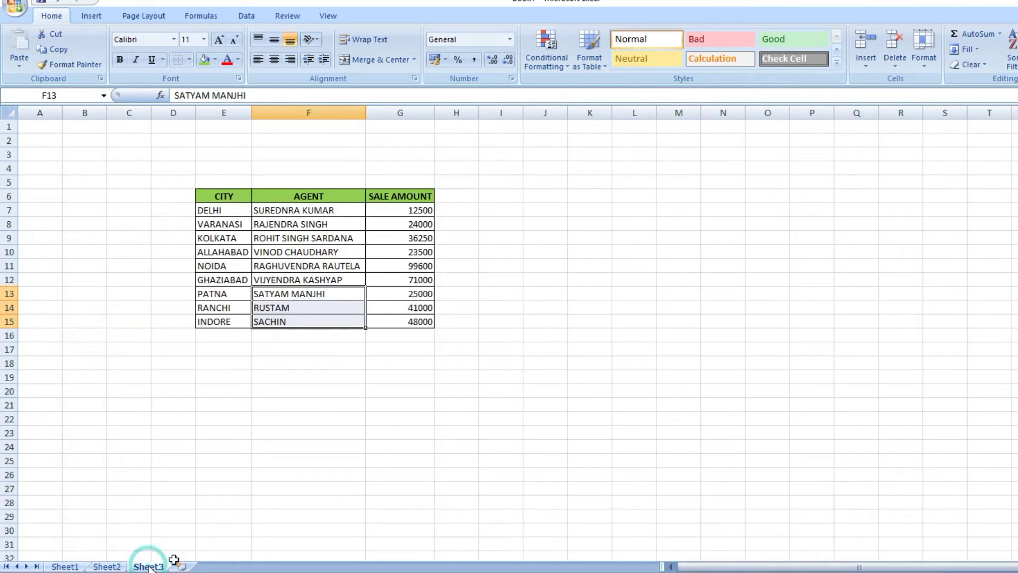
{"action": "left_click", "coordinate": [461, 391]}
{"action": "left_click", "coordinate": [240, 211]}
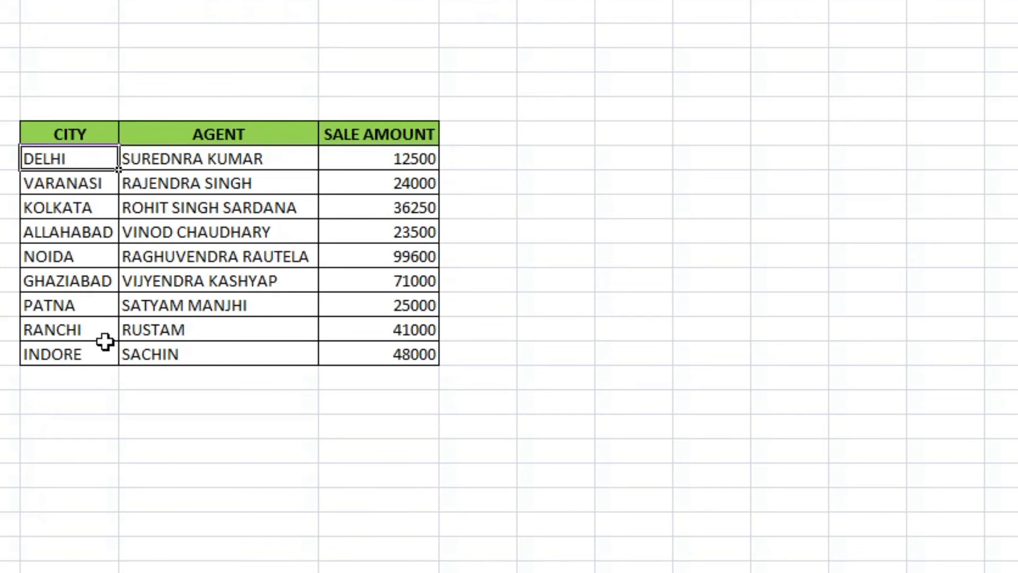
{"action": "key", "text": "F2"}
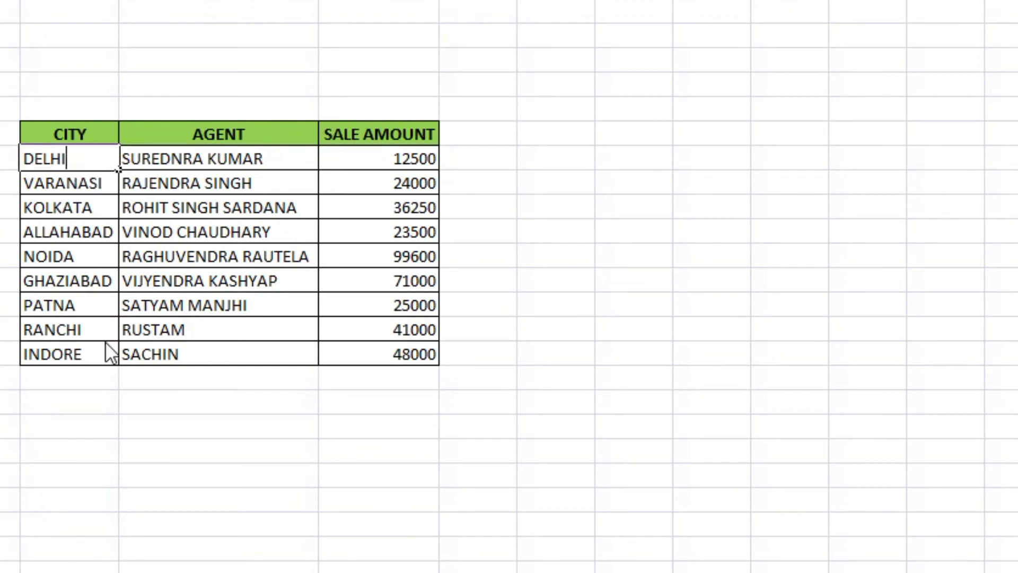
{"action": "key", "text": "Return"}
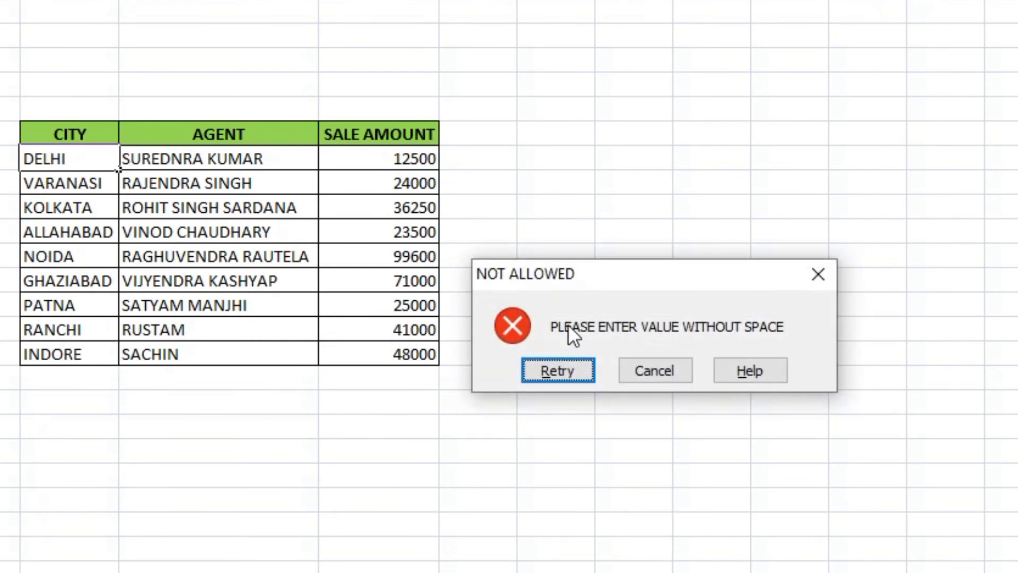
{"action": "left_click", "coordinate": [644, 374]}
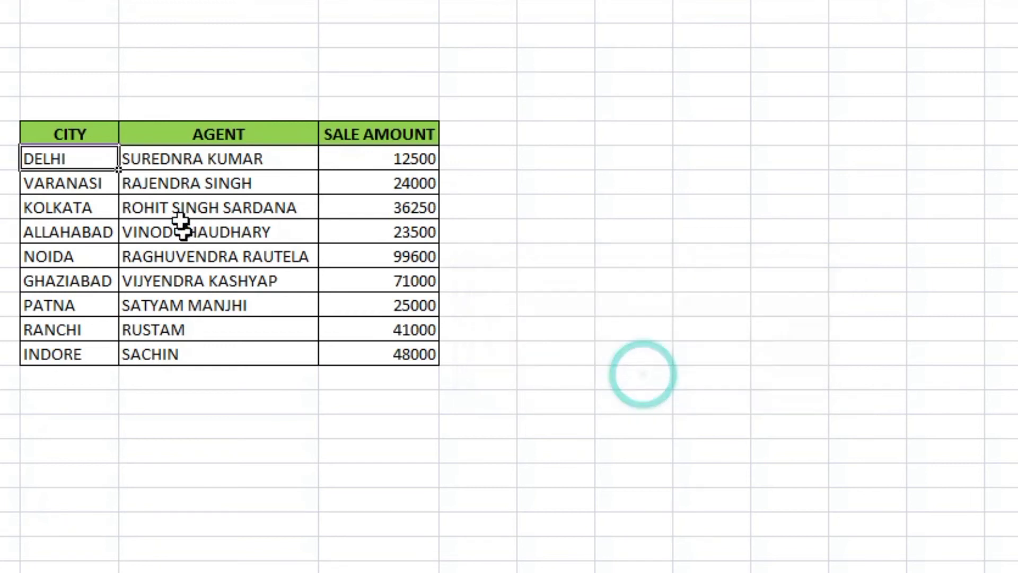
- Change the first CITY entry in E7 to DELHI D
{"action": "double_click", "coordinate": [88, 159]}
{"action": "type", "text": "D"}
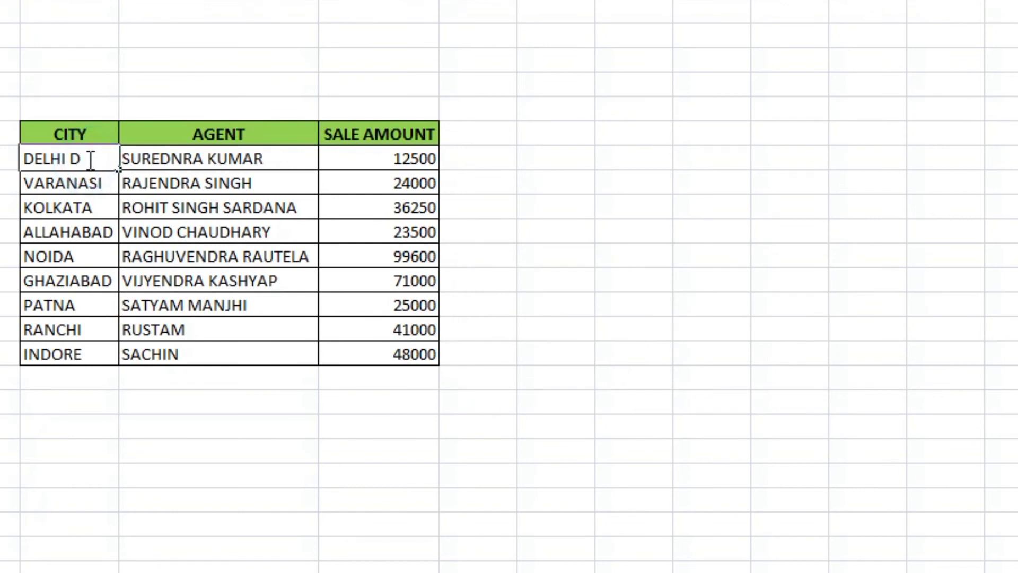
{"action": "key", "text": "Return"}
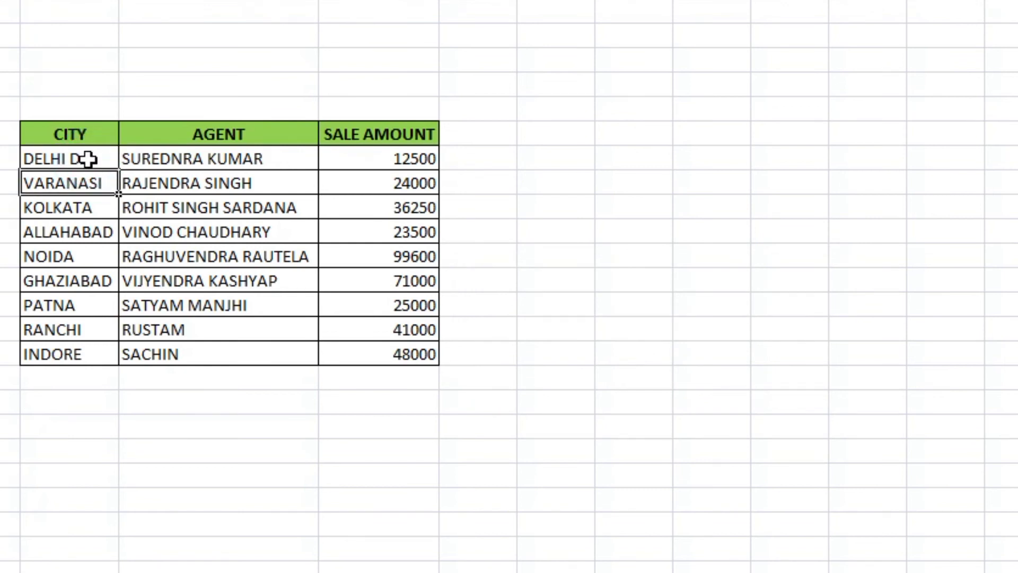
- Remove the extra space and letter D from E7 so the entry reads DELHI
{"action": "left_click", "coordinate": [87, 159]}
{"action": "double_click", "coordinate": [89, 159]}
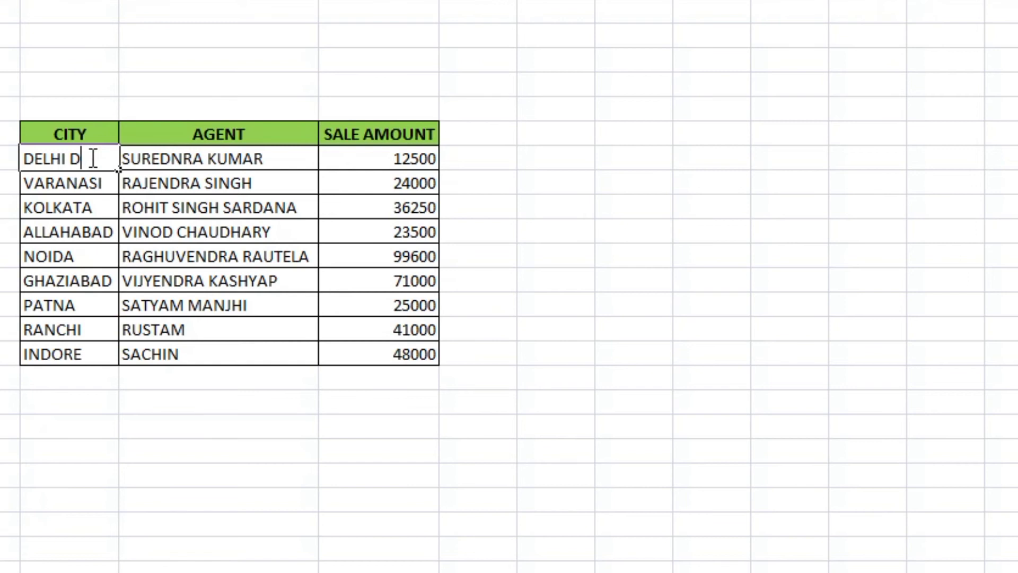
{"action": "key", "text": "BackSpace"}
{"action": "key", "text": "BackSpace"}
{"action": "key", "text": "Return"}
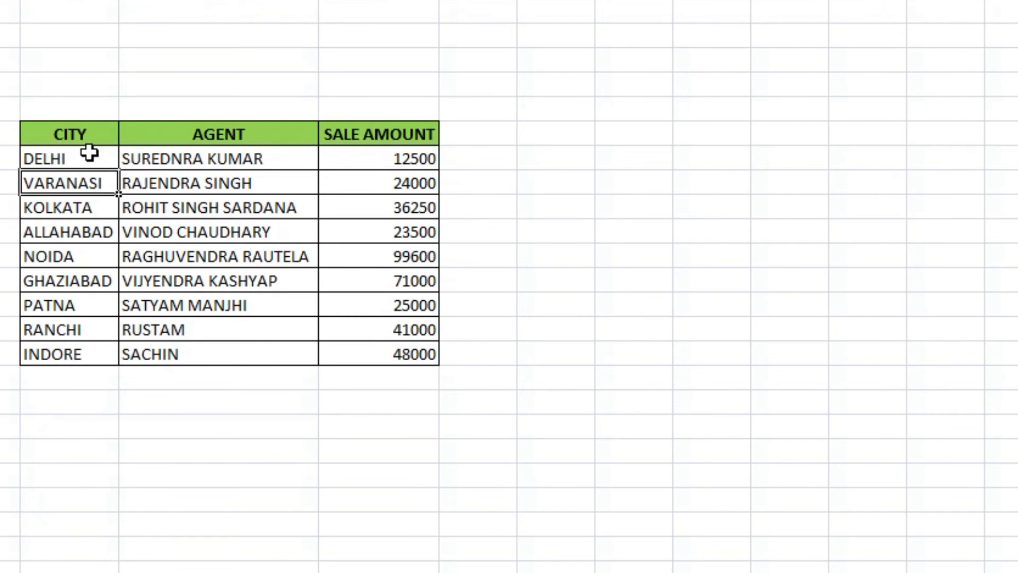
- Copy the sales table C4:E13 from Sheet2 to J6 on Sheet3 and autofit columns J:L to their contents
{"action": "left_click_drag", "start_coordinate": [59, 138], "coordinate": [389, 345]}
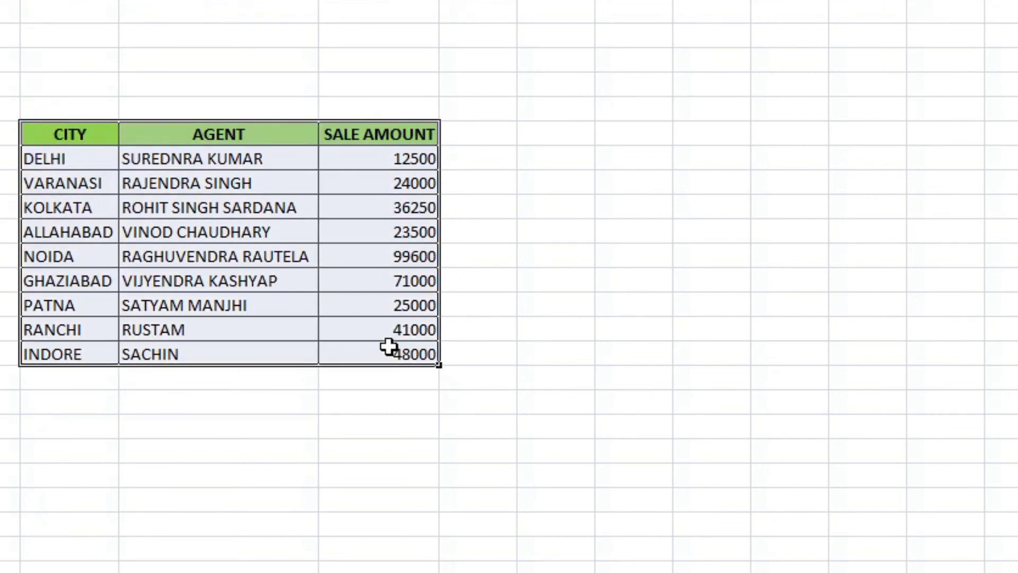
{"action": "left_click", "coordinate": [361, 441]}
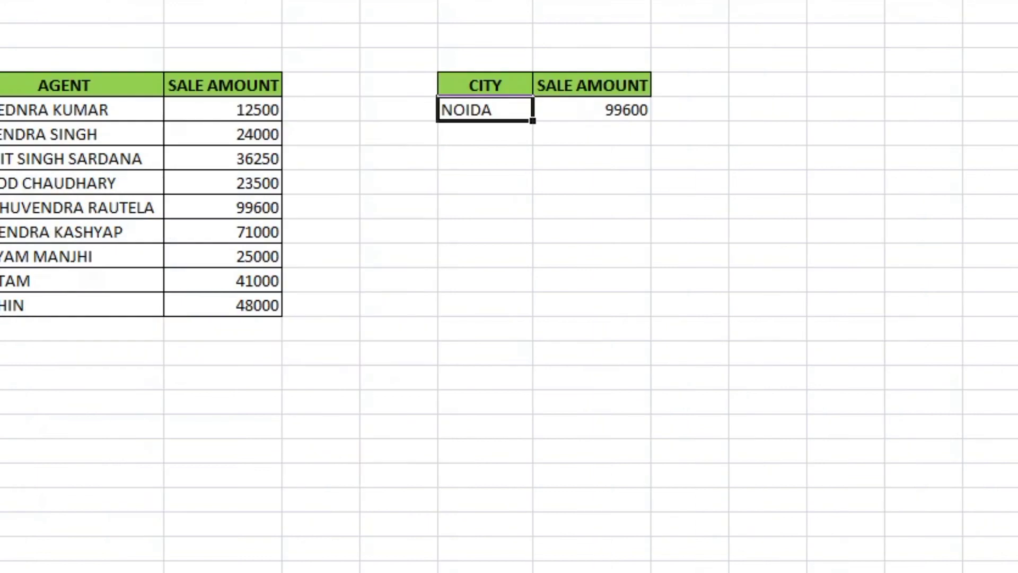
{"action": "left_click_drag", "start_coordinate": [64, 85], "coordinate": [257, 305]}
{"action": "key", "text": "ctrl+c"}
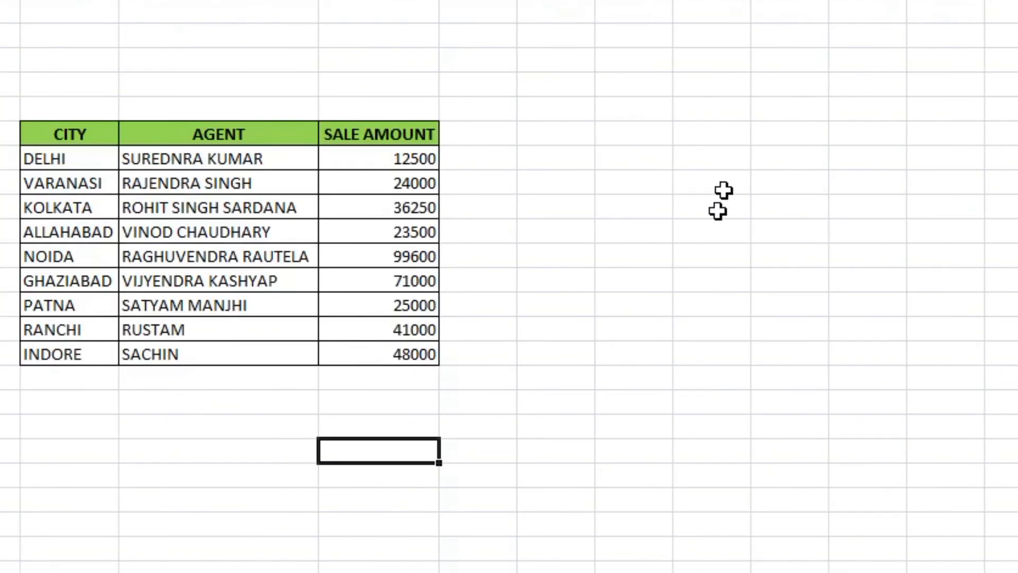
{"action": "left_click", "coordinate": [644, 137]}
{"action": "key", "text": "ctrl+v"}
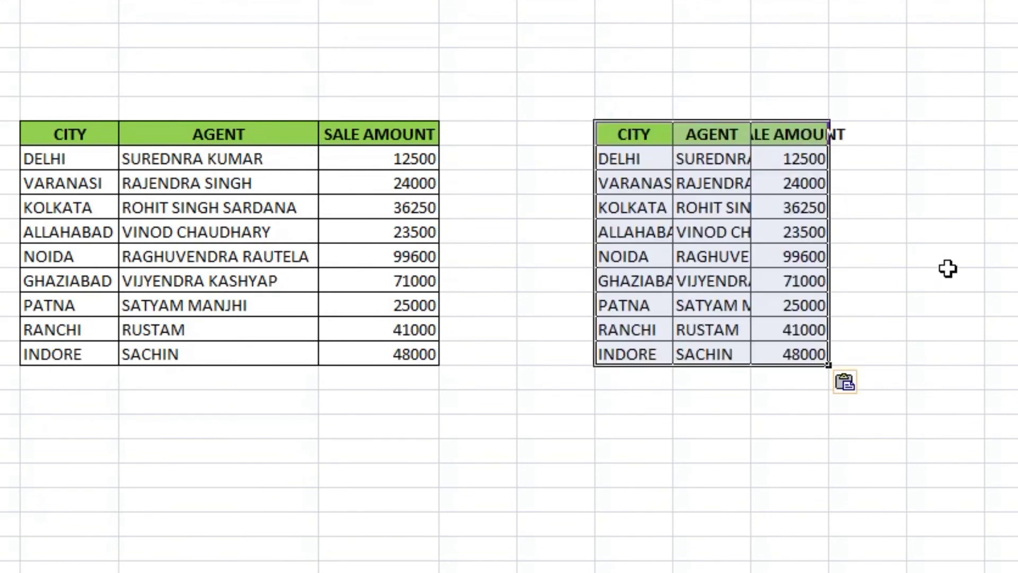
{"action": "left_click_drag", "start_coordinate": [636, 0], "coordinate": [790, 0]}
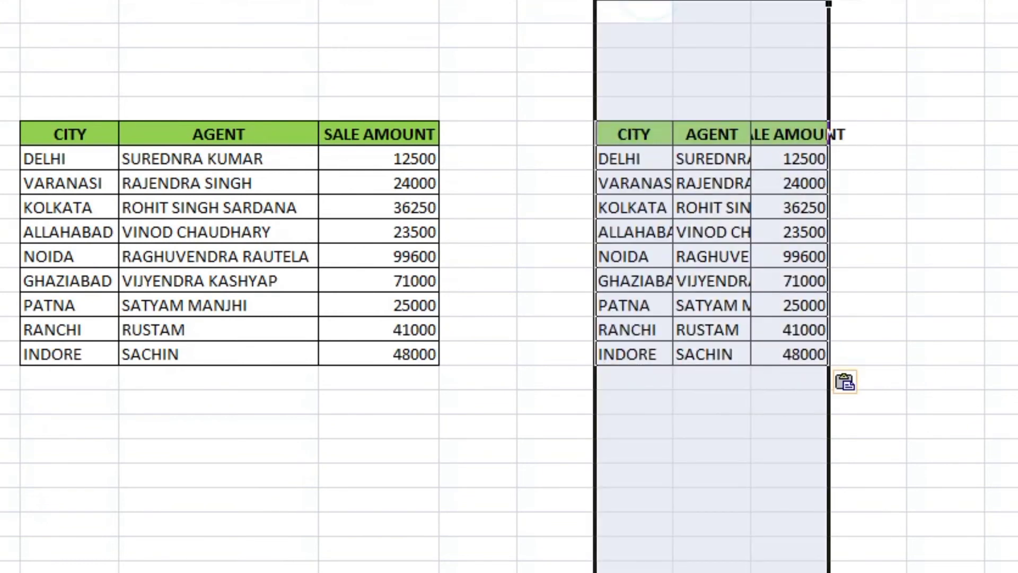
{"action": "double_click", "coordinate": [828, 1]}
- Change the DELHI entry in J7 of the pasted table to DELHI D with a trailing space
{"action": "left_click", "coordinate": [634, 162]}
{"action": "double_click", "coordinate": [674, 158]}
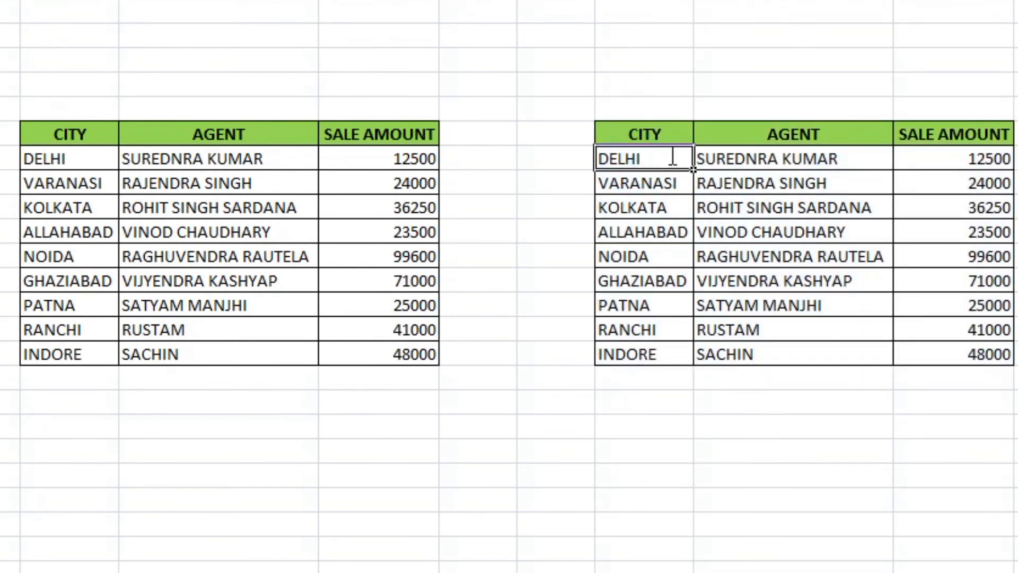
{"action": "type", "text": "D"}
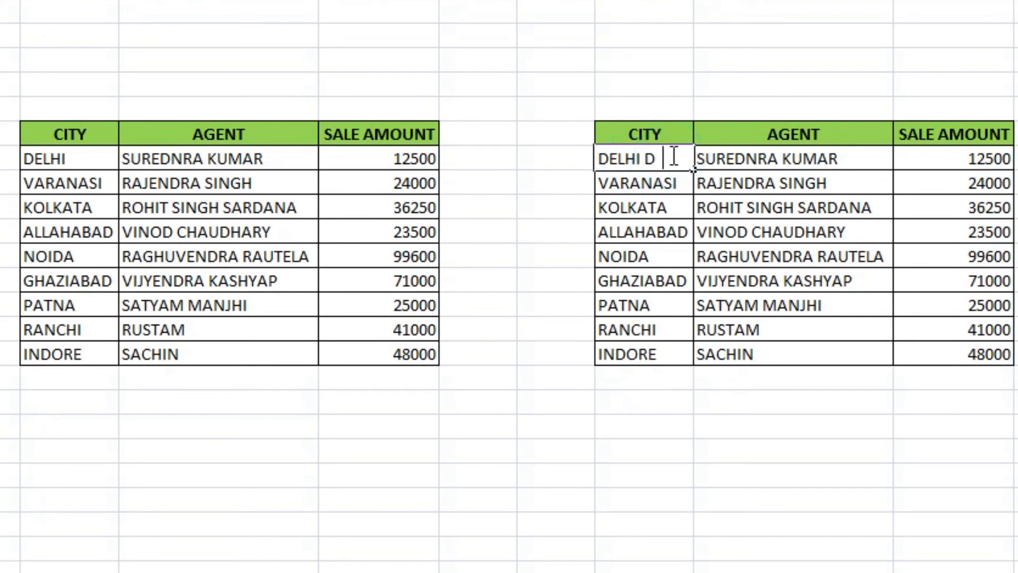
{"action": "key", "text": "Return"}
- Restore the city in J7 of the pasted table to DELHI
{"action": "left_click", "coordinate": [671, 156]}
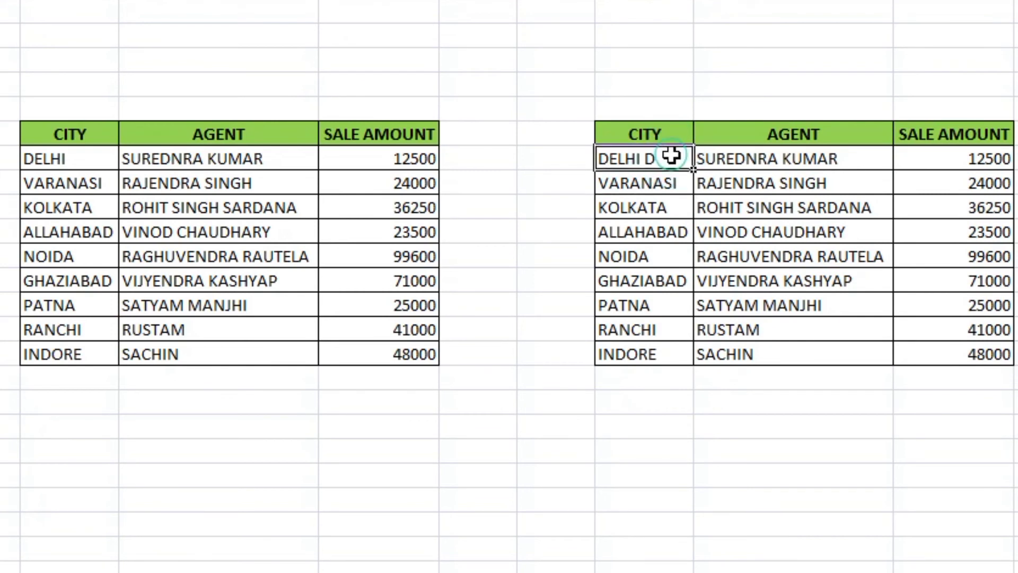
{"action": "double_click", "coordinate": [673, 156]}
{"action": "left_click_drag", "start_coordinate": [673, 155], "coordinate": [634, 163]}
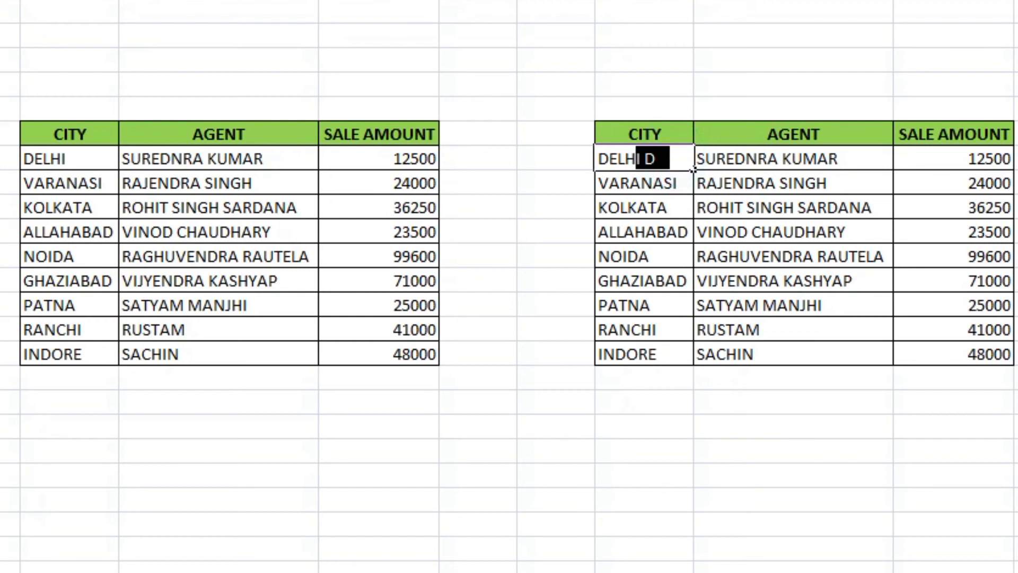
{"action": "key", "text": "BackSpace"}
{"action": "left_click", "coordinate": [684, 477]}
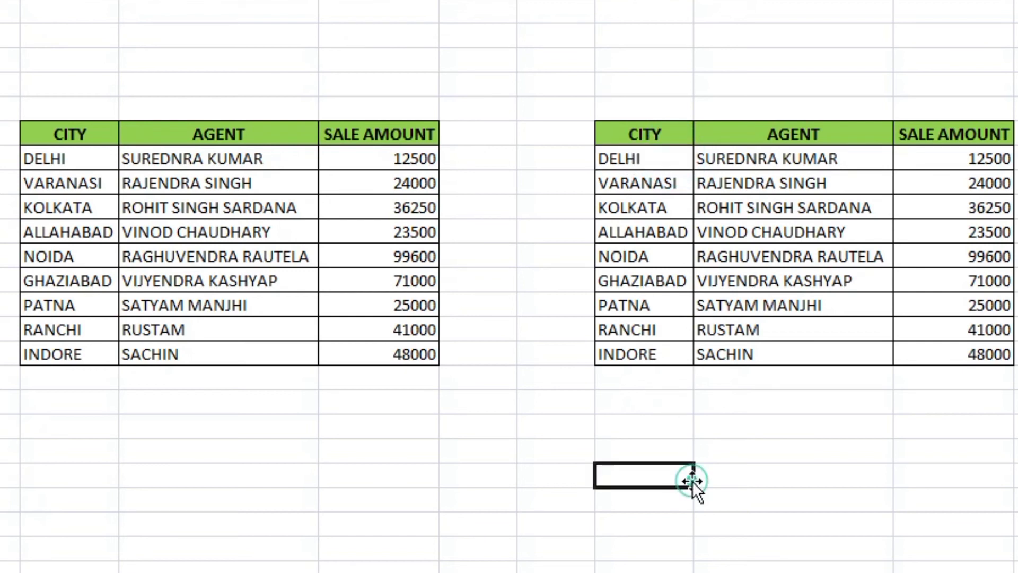
- Open Data Validation for the pasted city list J7:J15 and set the allowed criteria to Custom
{"action": "left_click_drag", "start_coordinate": [634, 160], "coordinate": [660, 350]}
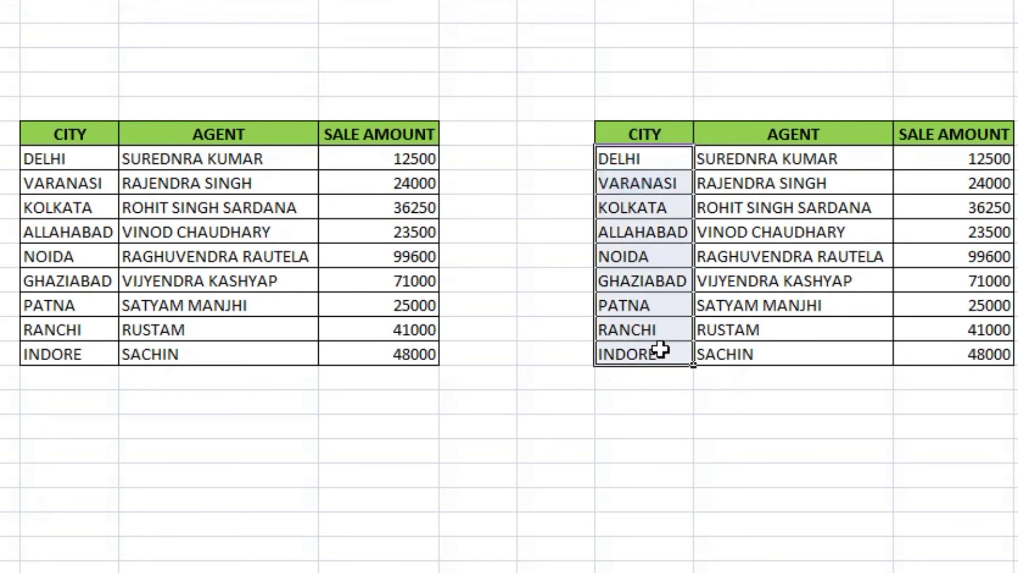
{"action": "left_click_drag", "start_coordinate": [640, 277], "coordinate": [637, 257]}
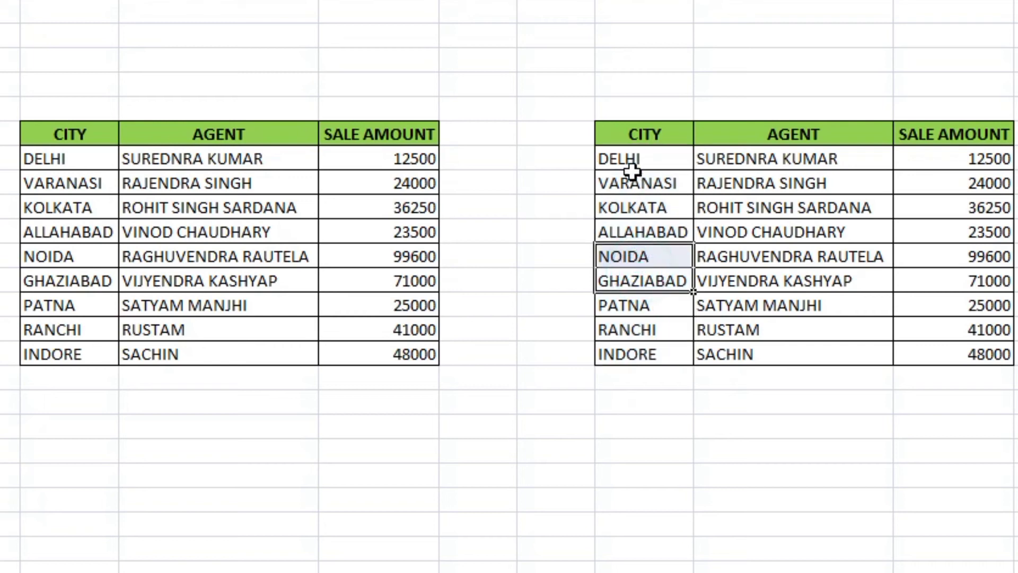
{"action": "left_click_drag", "start_coordinate": [633, 161], "coordinate": [629, 356]}
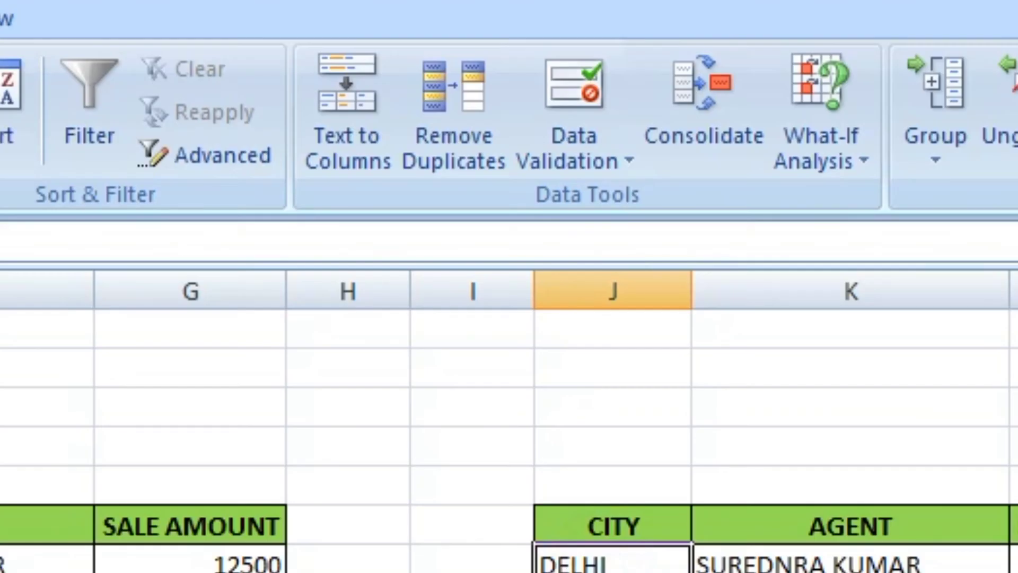
{"action": "left_click", "coordinate": [618, 168]}
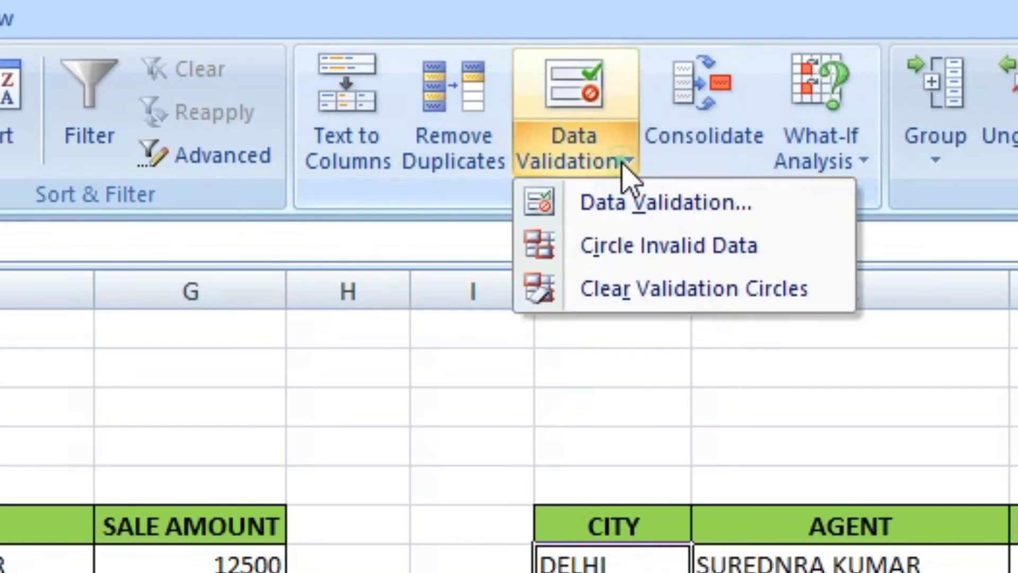
{"action": "left_click", "coordinate": [629, 209]}
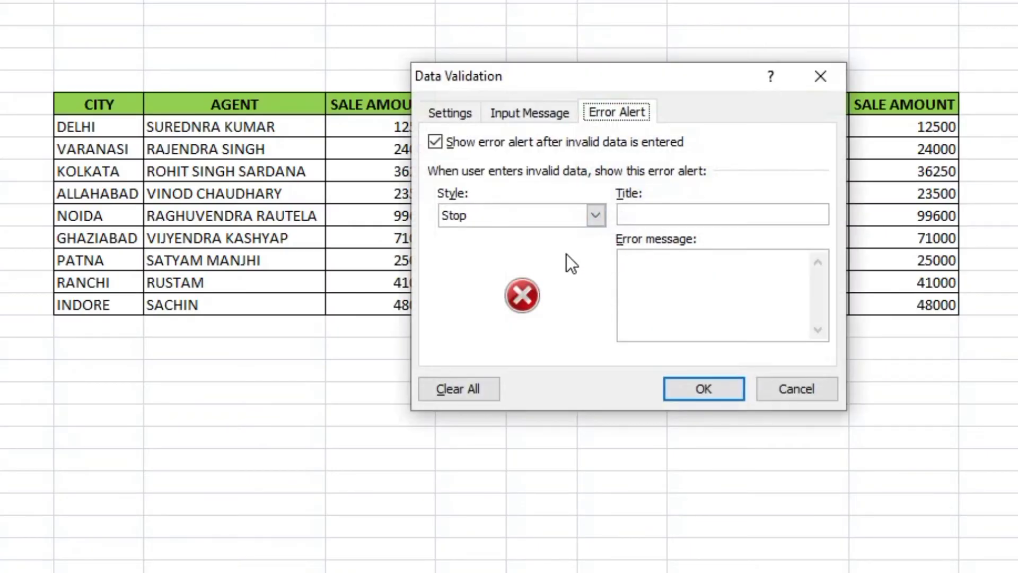
{"action": "left_click", "coordinate": [457, 115]}
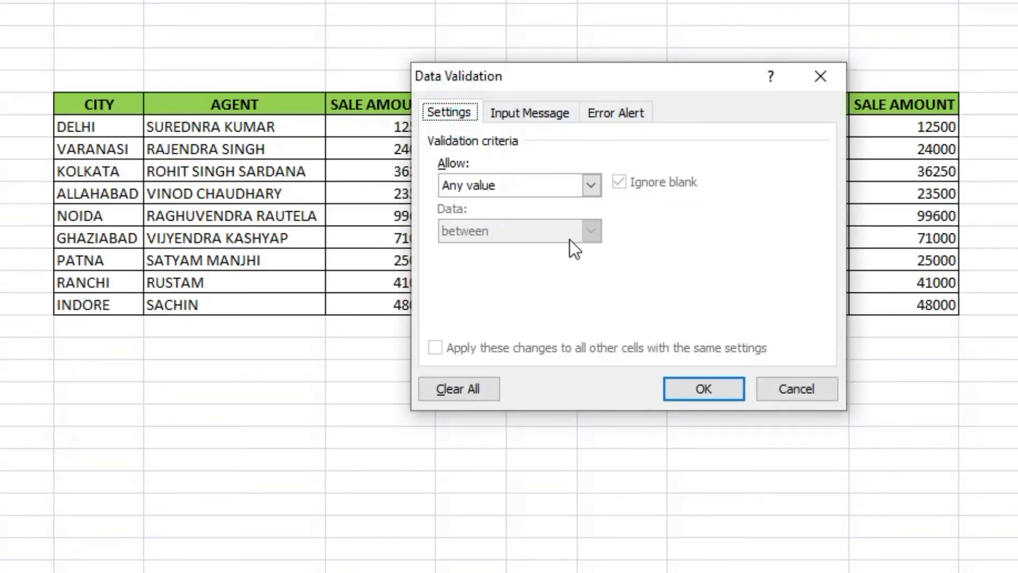
{"action": "left_click", "coordinate": [589, 185]}
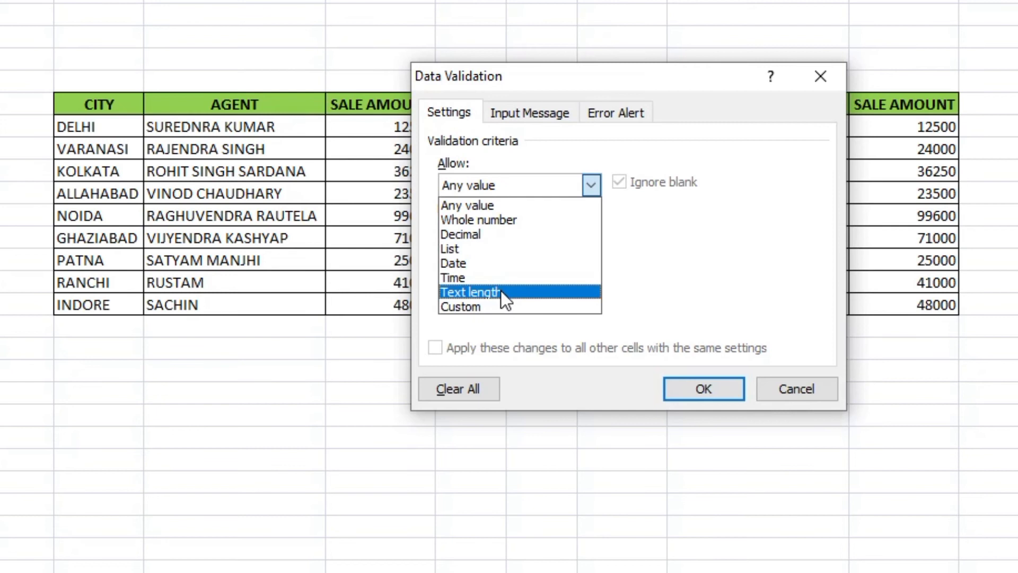
{"action": "left_click", "coordinate": [547, 76]}
{"action": "left_click_drag", "start_coordinate": [602, 69], "coordinate": [440, 78]}
{"action": "left_click_drag", "start_coordinate": [531, 84], "coordinate": [262, 70]}
{"action": "left_click", "coordinate": [156, 183]}
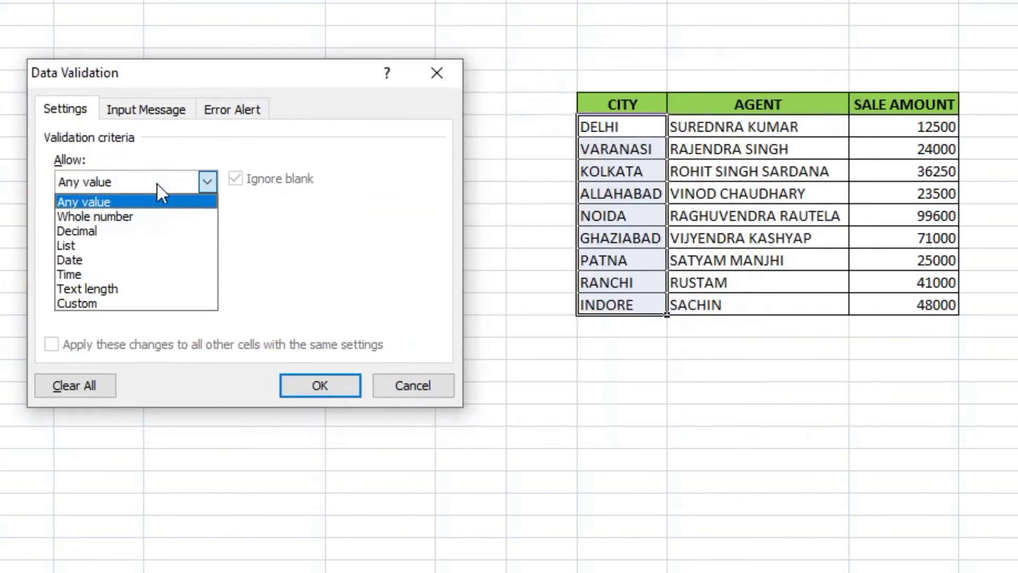
{"action": "left_click", "coordinate": [123, 305]}
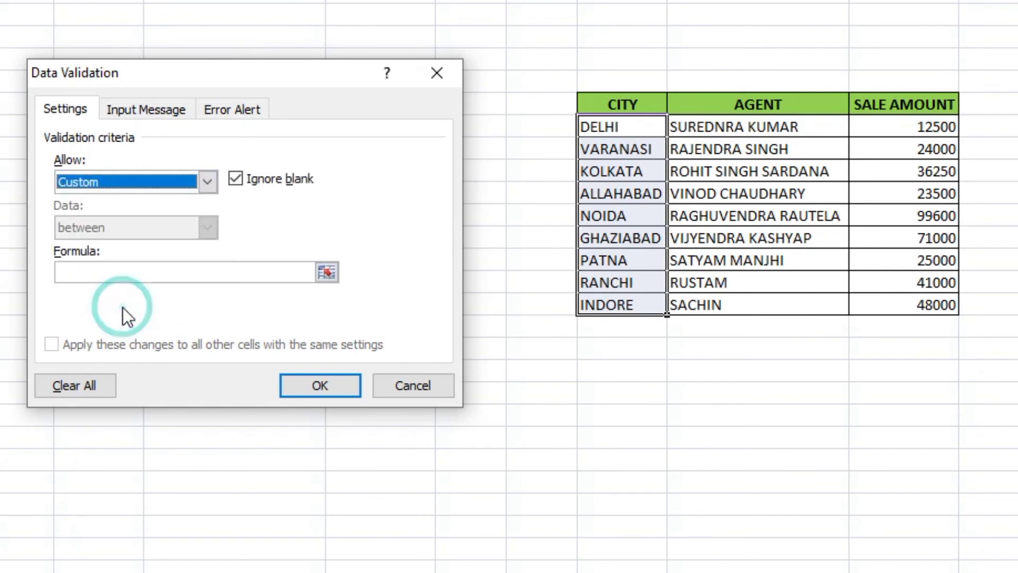
- Enter the custom validation formula =J7=TRIM(J7) for the pasted city list and apply the rule
{"action": "left_click", "coordinate": [130, 272]}
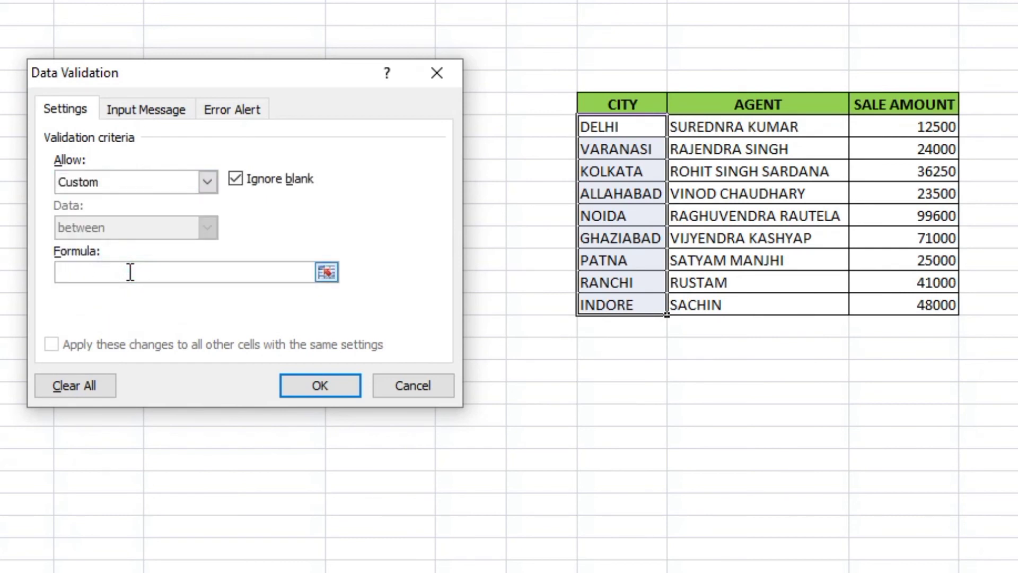
{"action": "type", "text": "="}
{"action": "left_click", "coordinate": [630, 127]}
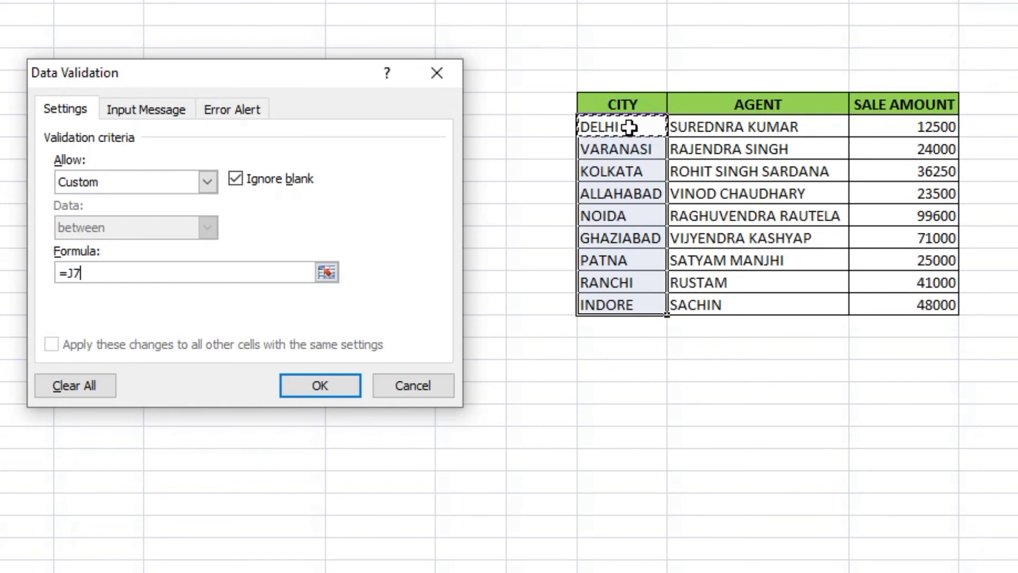
{"action": "type", "text": "=TRIM"}
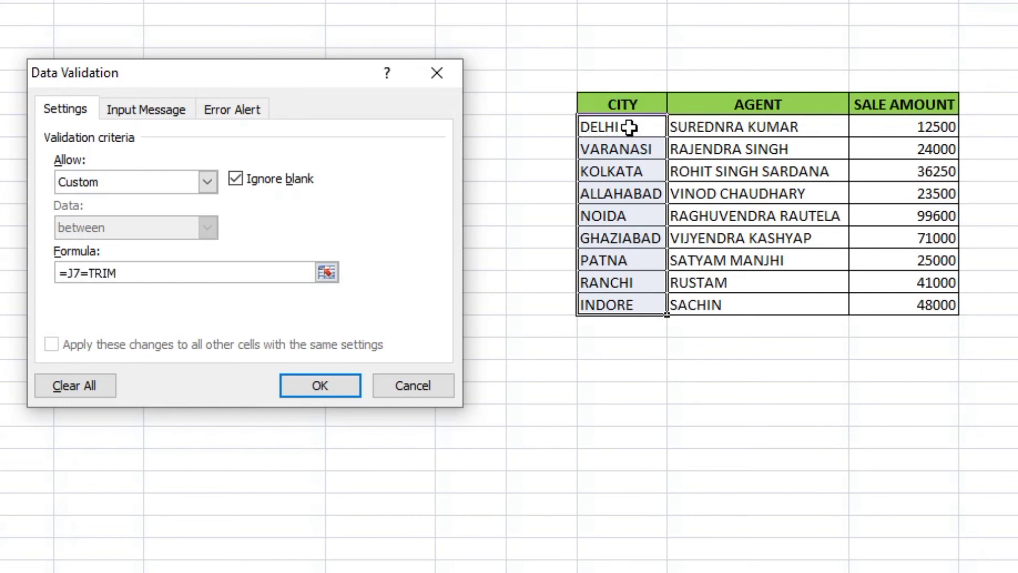
{"action": "type", "text": "("}
{"action": "left_click", "coordinate": [629, 127]}
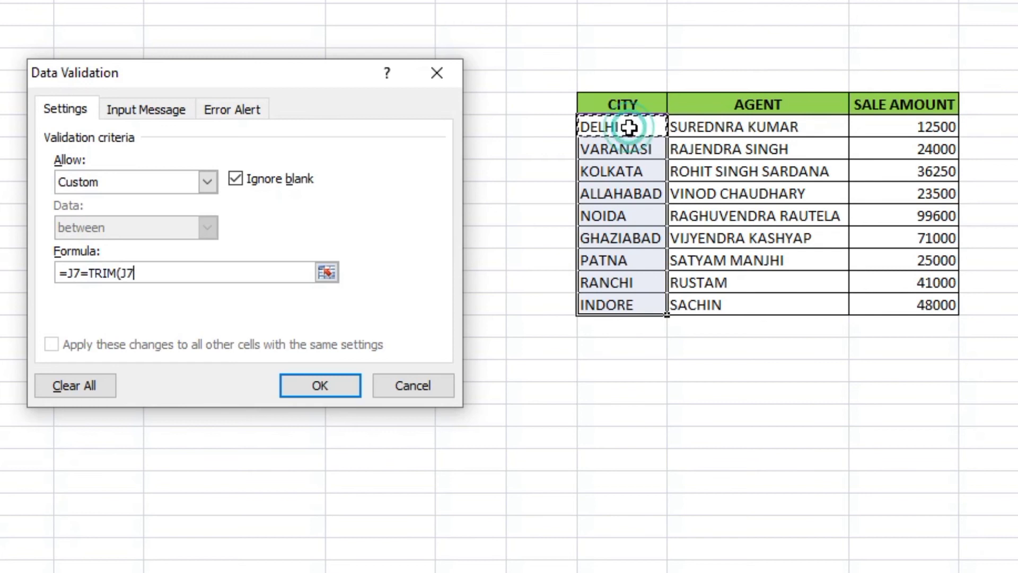
{"action": "type", "text": ")"}
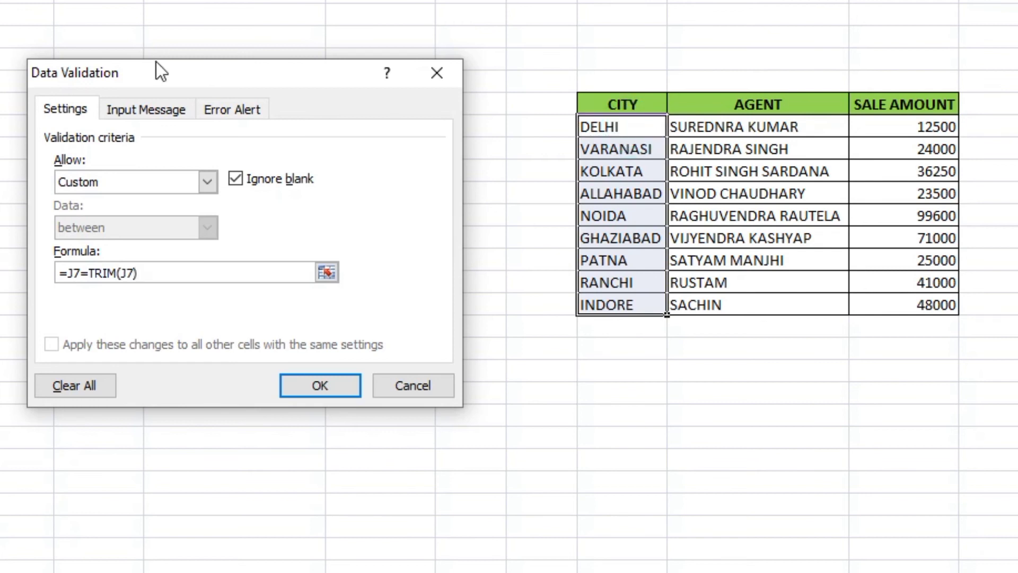
{"action": "left_click", "coordinate": [316, 382]}
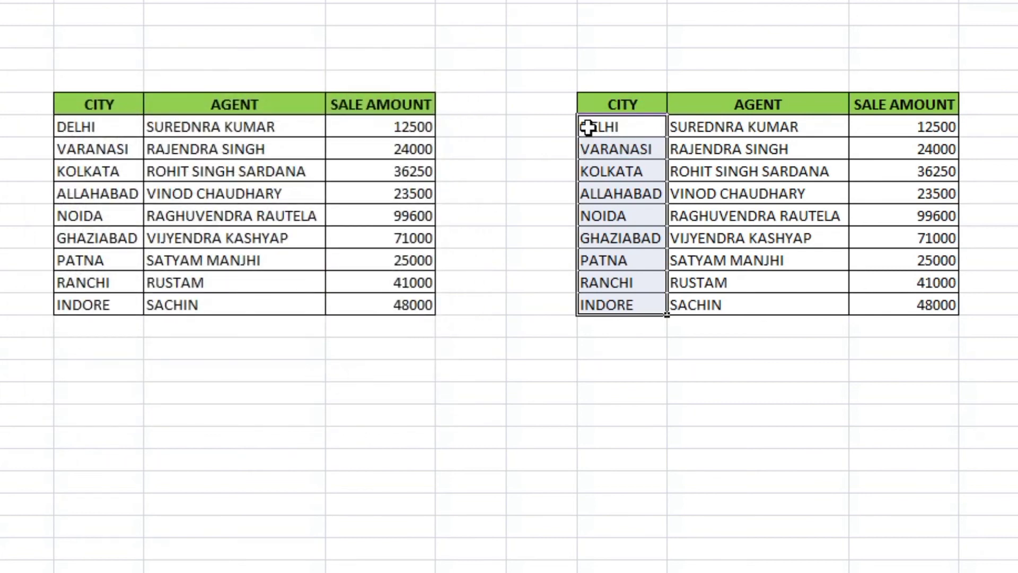
- Try to add a trailing space to DELHI in J7 to test the validation rule, and cancel the entry
{"action": "left_click", "coordinate": [635, 128]}
{"action": "key", "text": "F2"}
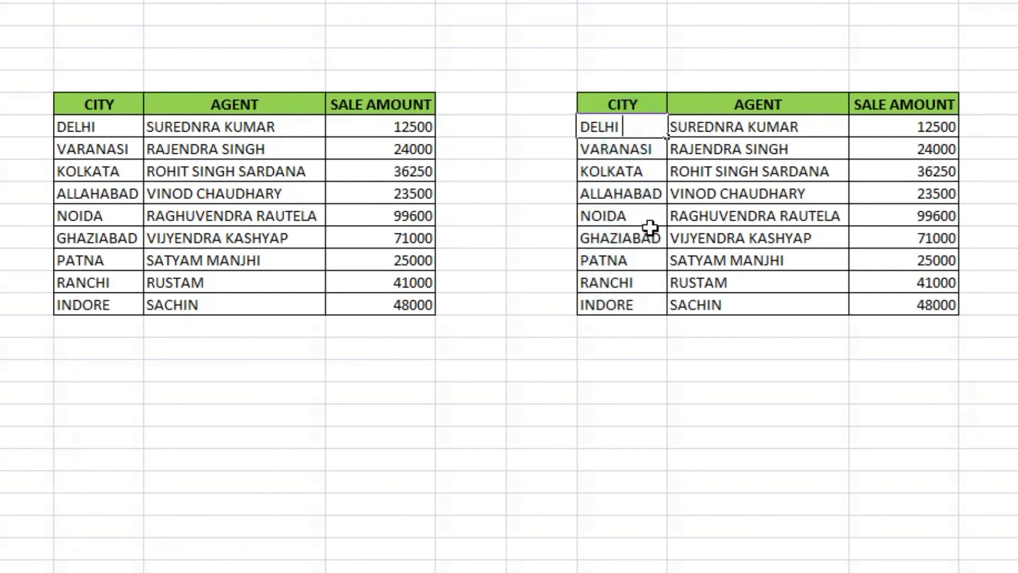
{"action": "key", "text": "Return"}
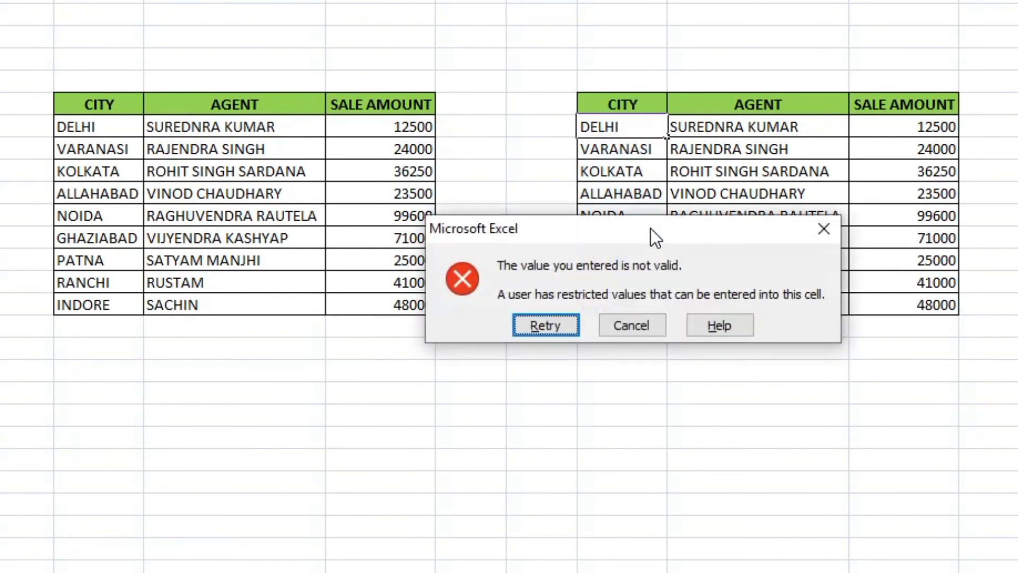
{"action": "left_click", "coordinate": [631, 325]}
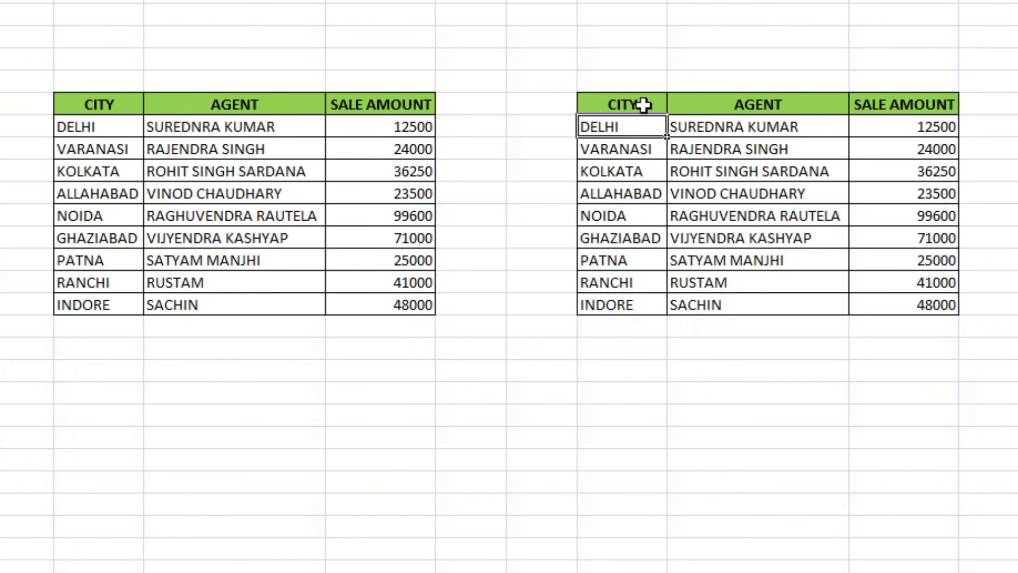
- Reopen Data Validation for J7:J15 and set up its error alert with the Stop style and the title NOT ALLOWED
{"action": "left_click_drag", "start_coordinate": [634, 125], "coordinate": [627, 302]}
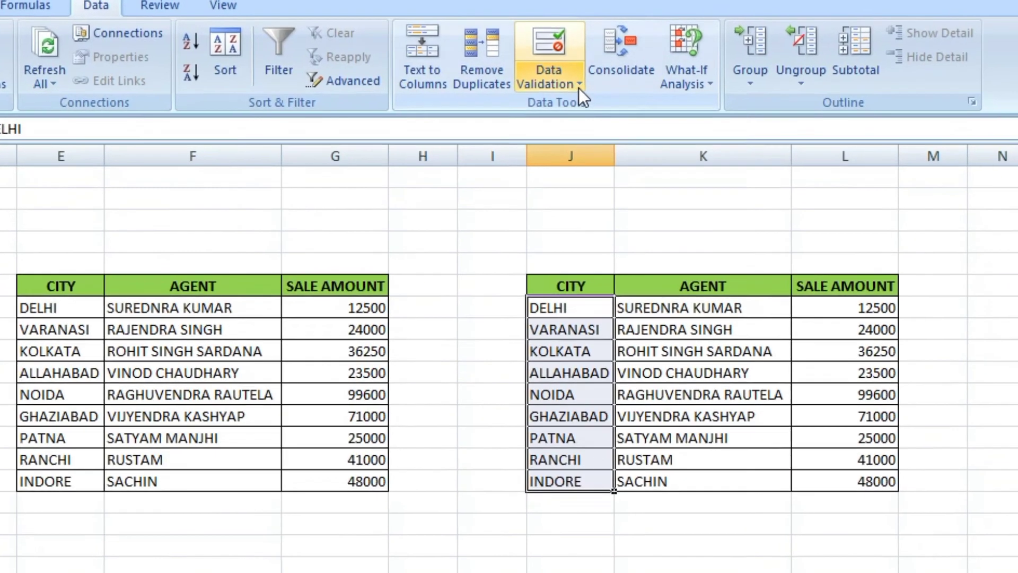
{"action": "left_click", "coordinate": [576, 87]}
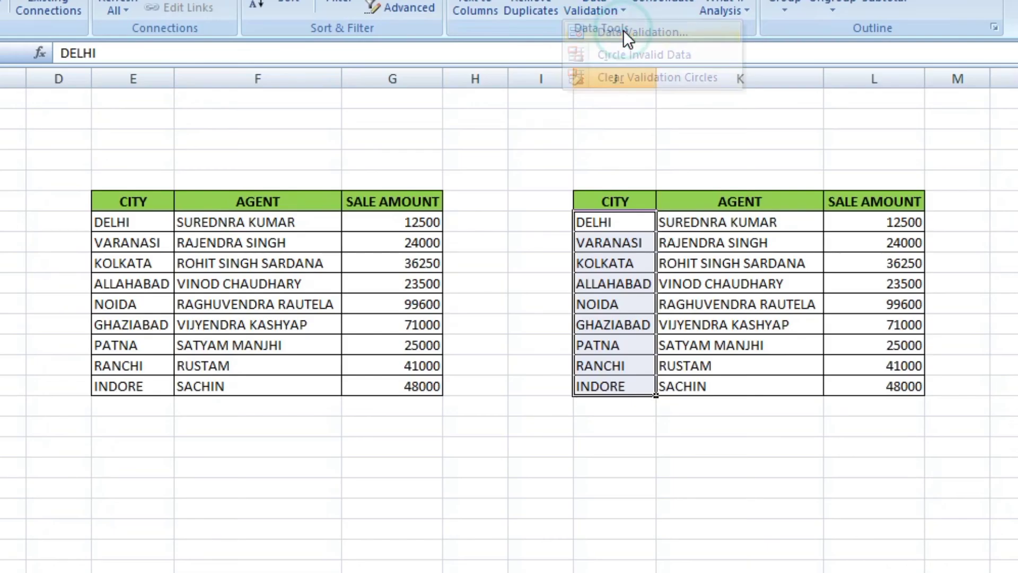
{"action": "left_click", "coordinate": [622, 32]}
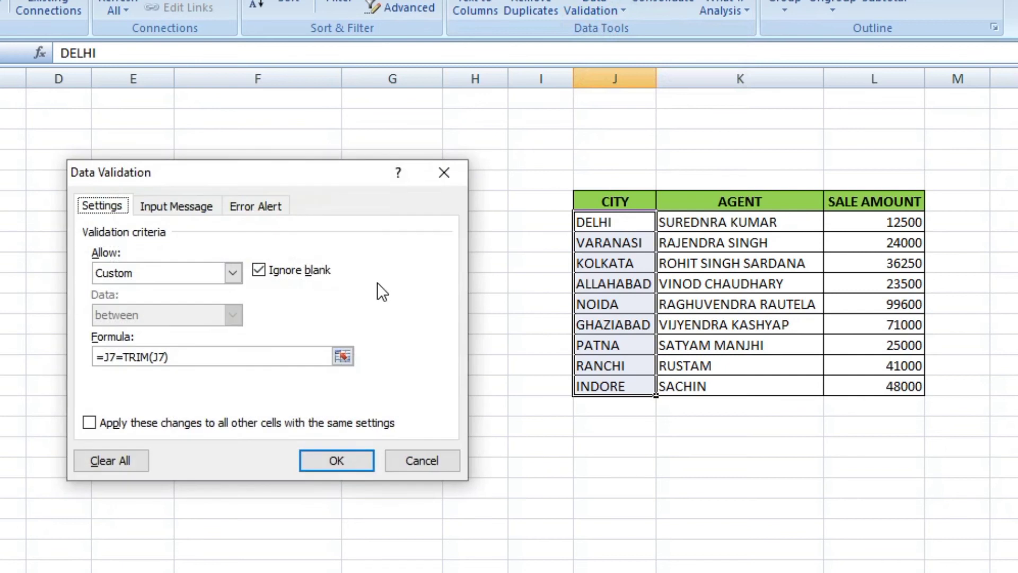
{"action": "left_click", "coordinate": [273, 205]}
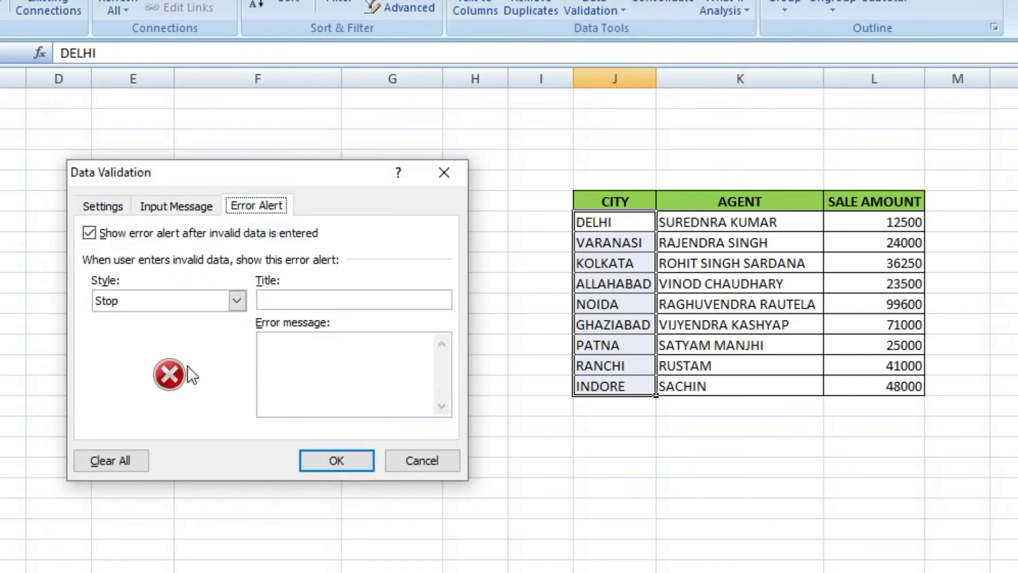
{"action": "left_click", "coordinate": [168, 305]}
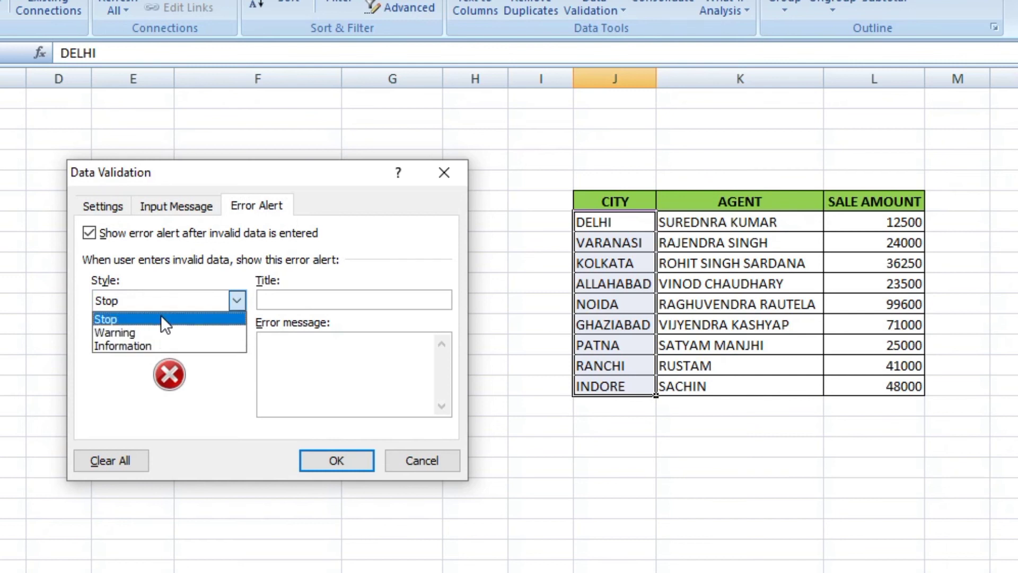
{"action": "left_click", "coordinate": [160, 318]}
{"action": "left_click", "coordinate": [270, 299]}
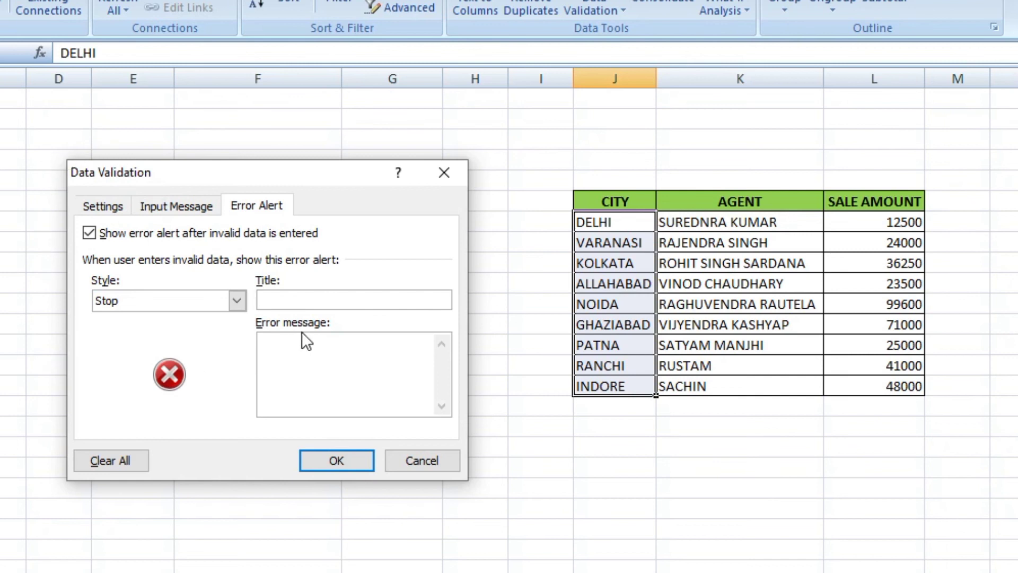
{"action": "type", "text": "NOT ALLOWED"}
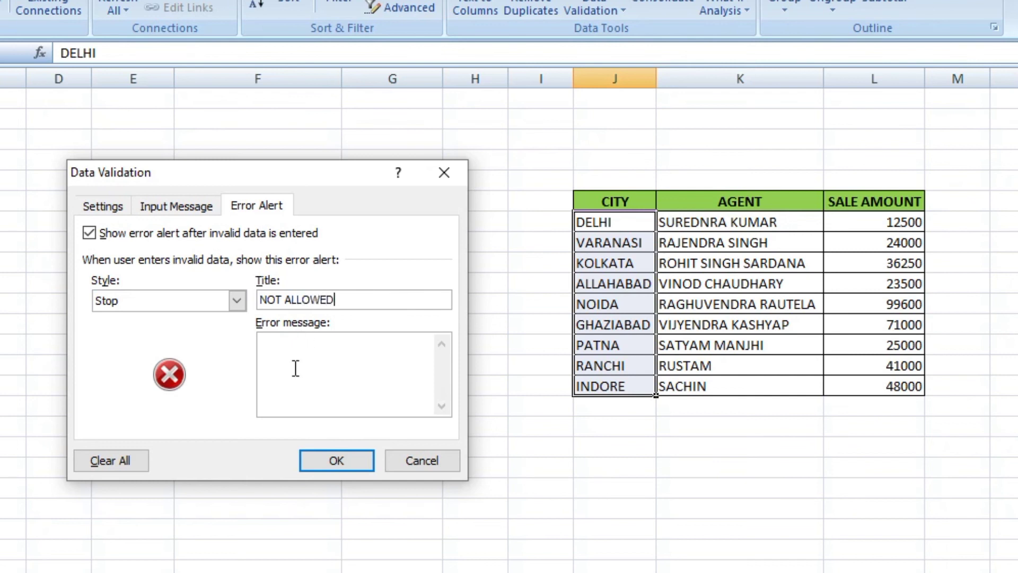
- Set the alert's error message to PLEASE ENTER VALUE WITHOUT SPACE and apply the validation settings
{"action": "left_click", "coordinate": [296, 368]}
{"action": "type", "text": "PLEASE ENTER"}
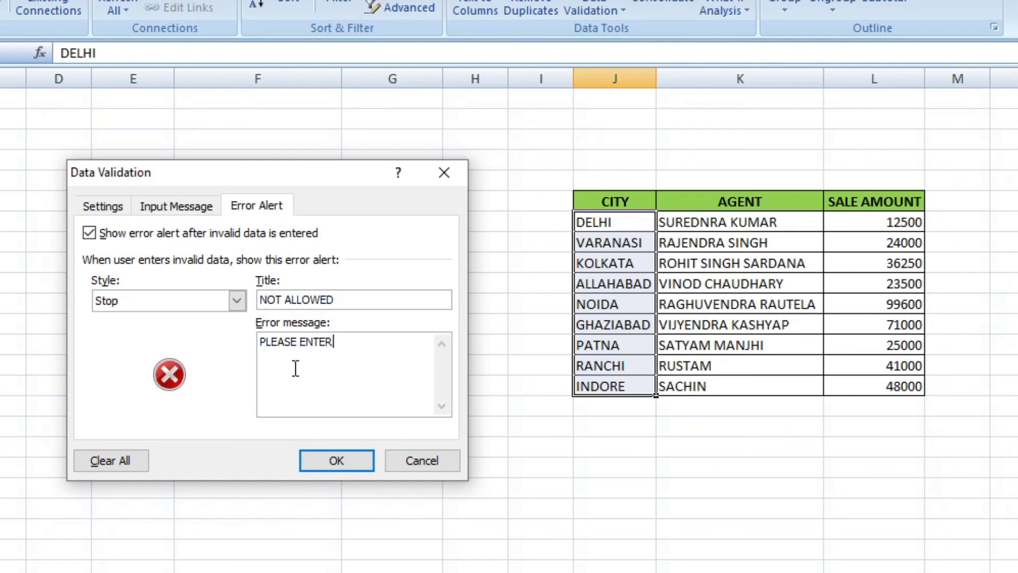
{"action": "type", "text": " VALUE WITHOUT SPA"}
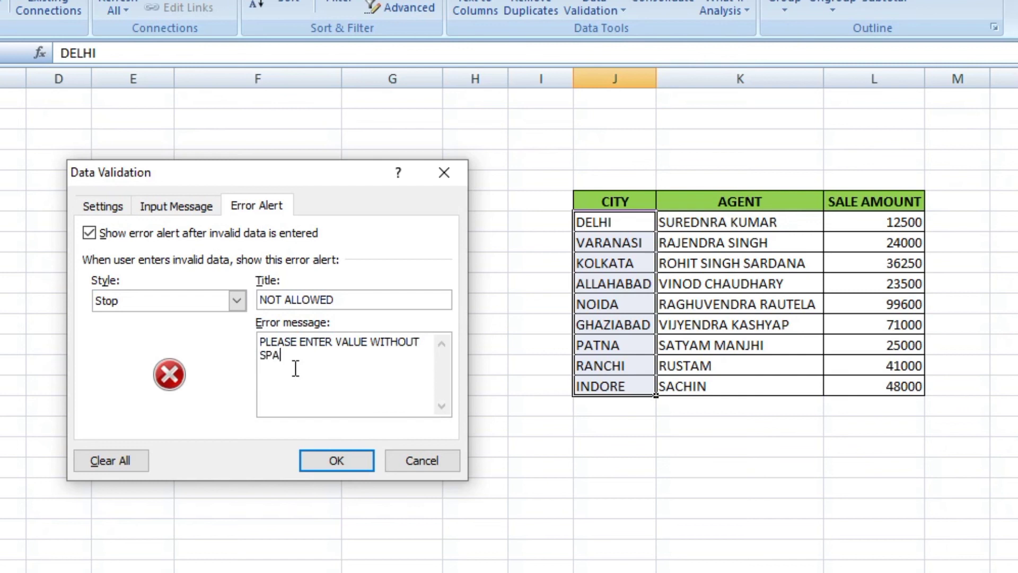
{"action": "type", "text": "CE"}
{"action": "left_click", "coordinate": [351, 454]}
{"action": "left_click", "coordinate": [782, 429]}
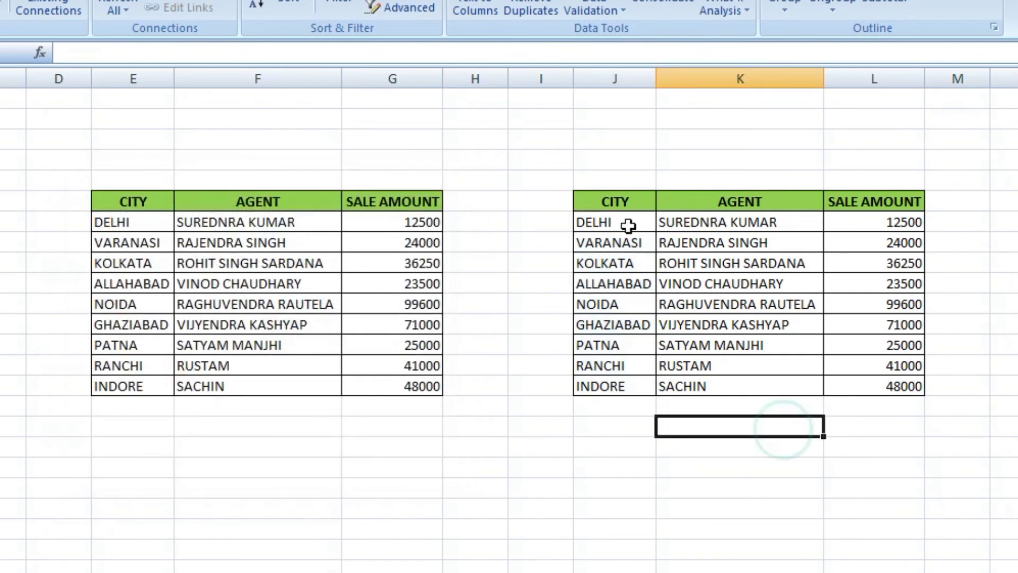
- Test the custom error alert by trying to enter DELHI with a trailing space in J7, and cancel the entry
{"action": "left_click", "coordinate": [636, 222]}
{"action": "double_click", "coordinate": [634, 222]}
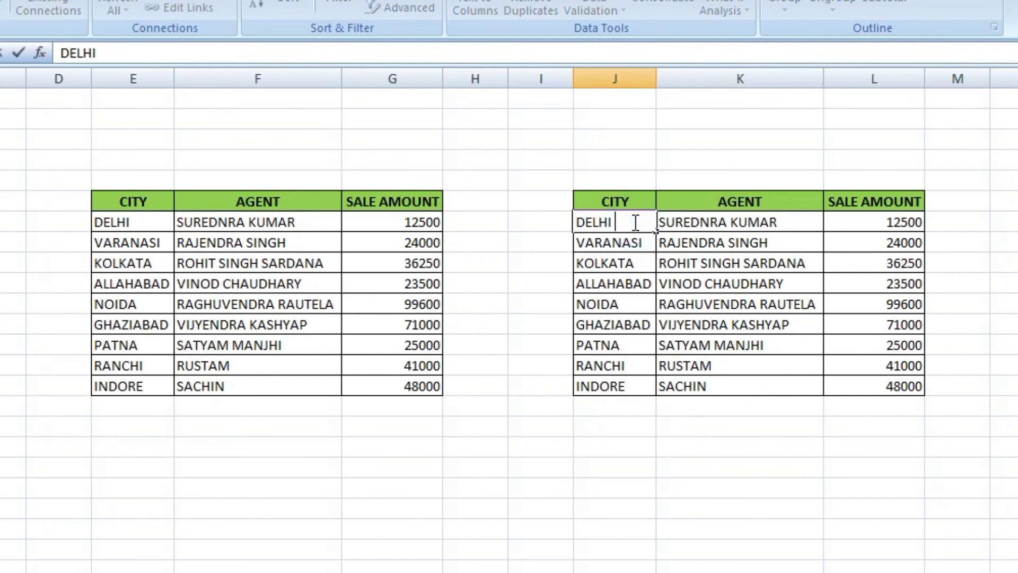
{"action": "key", "text": "Return"}
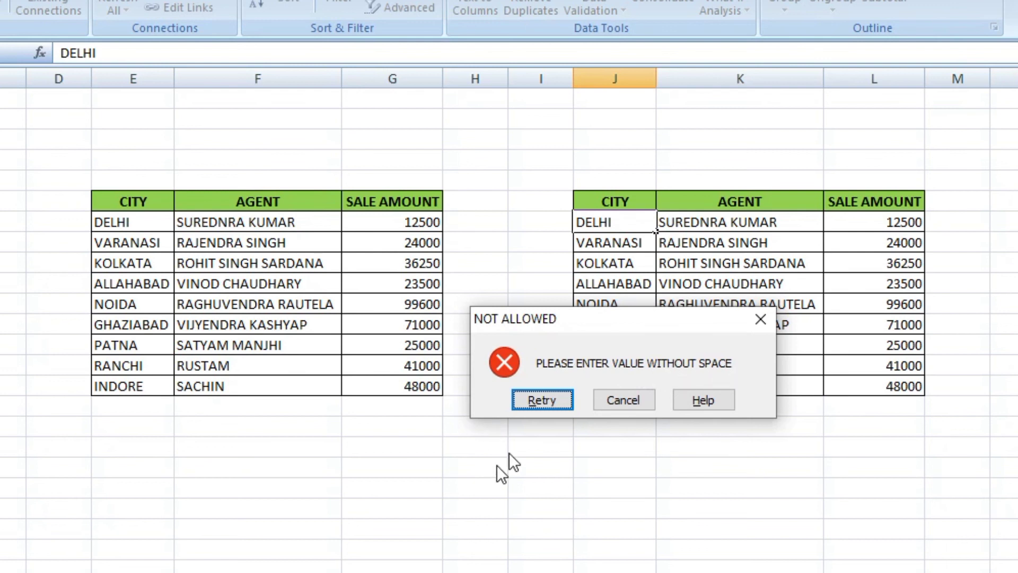
{"action": "left_click", "coordinate": [616, 400]}
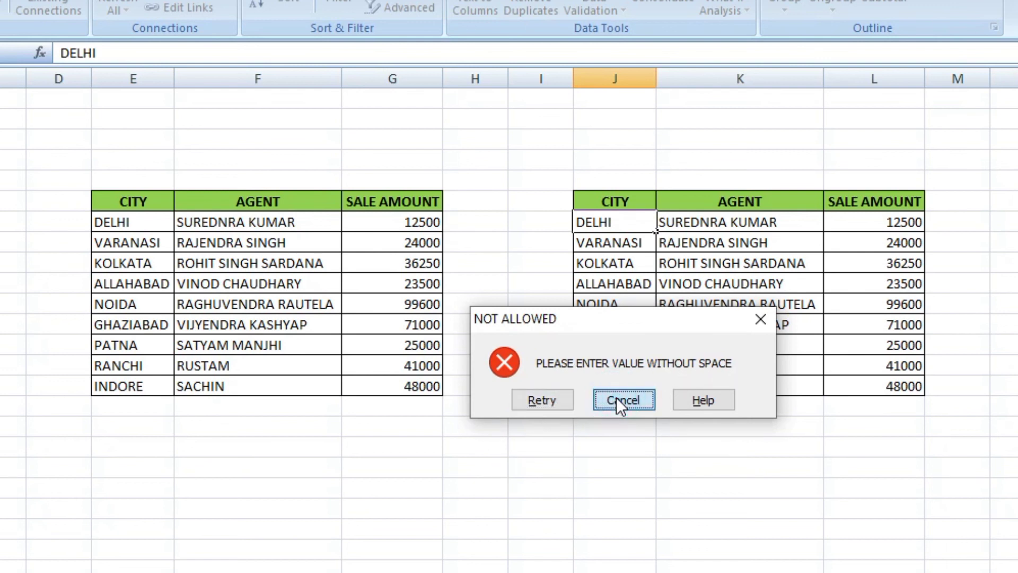